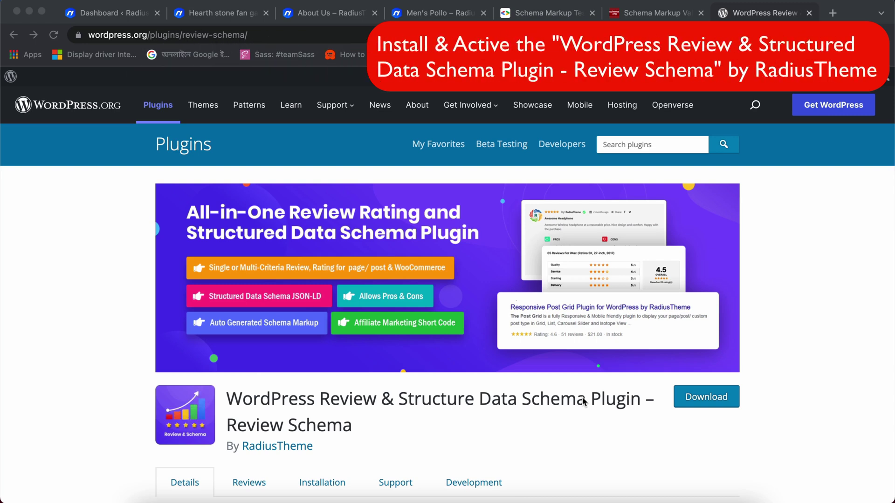
From the WordPress dashboard sidebar, open Review Schema > Settings
scroll(582, 401, "down", 2)
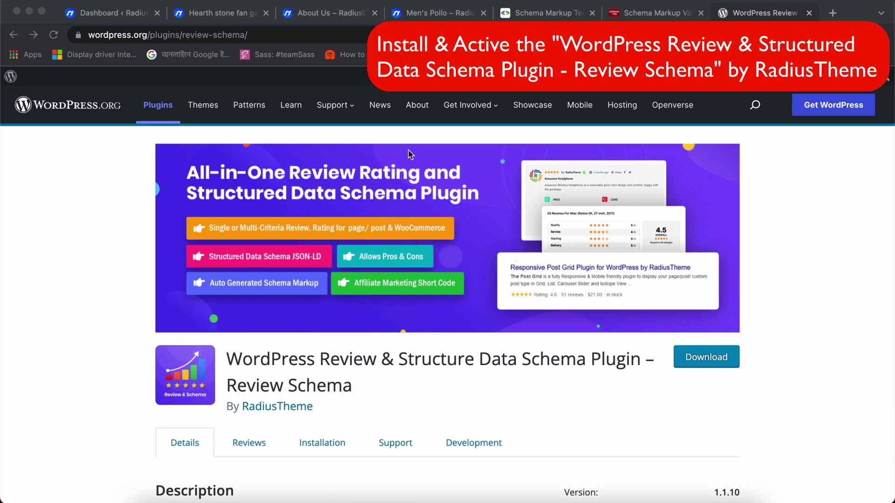
left_click(92, 14)
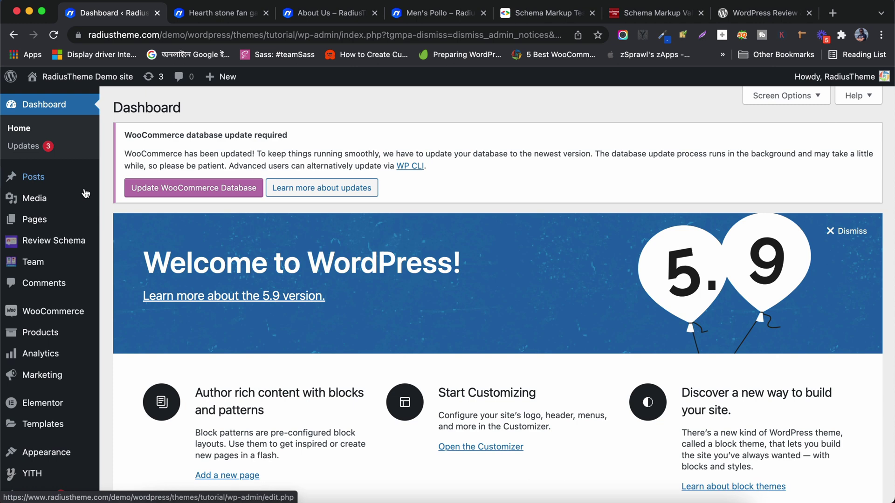
mouse_move(30, 248)
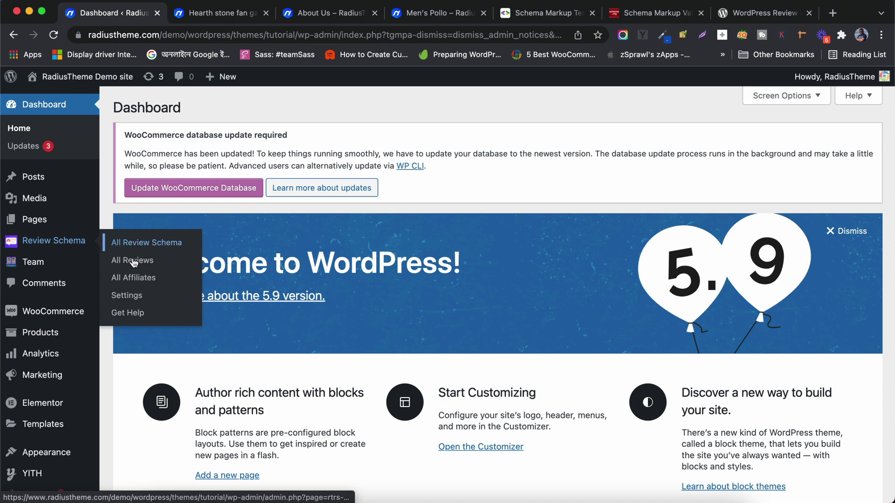
left_click(134, 304)
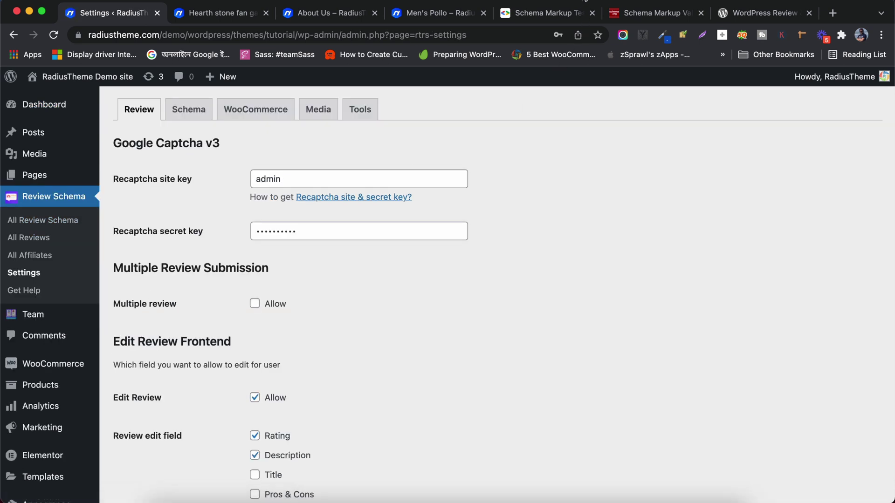
On the Schema tab, keep Article as the Pages schema type
left_click(189, 115)
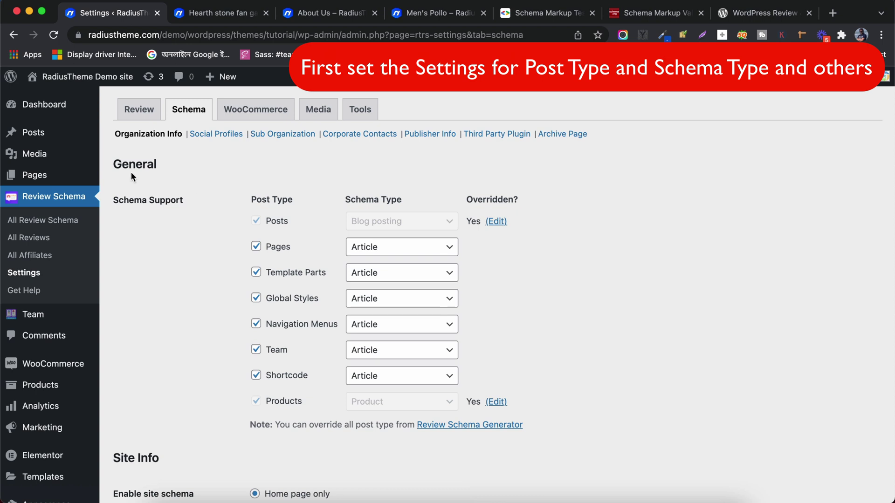
double_click(126, 160)
scroll(192, 216, "down", 1)
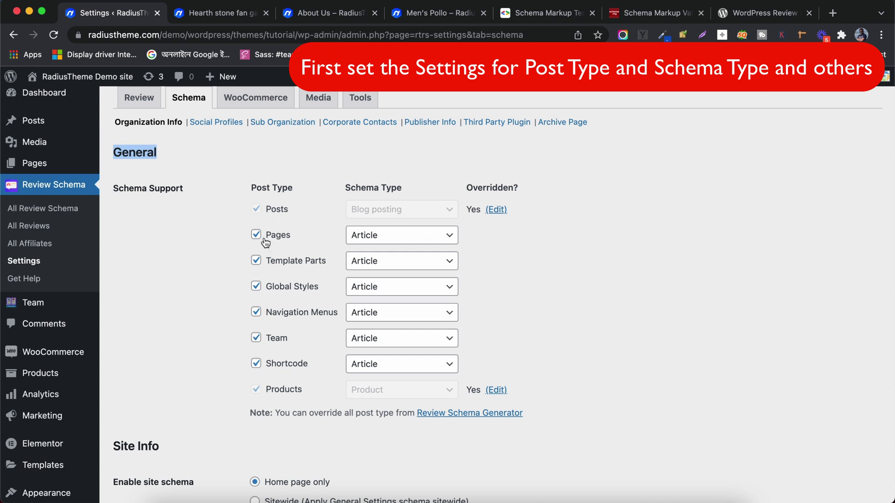
left_click(377, 235)
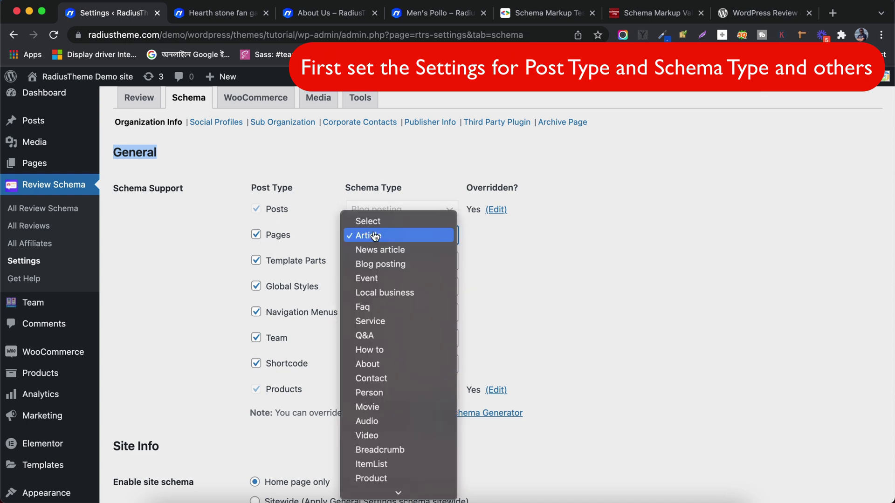
left_click(376, 237)
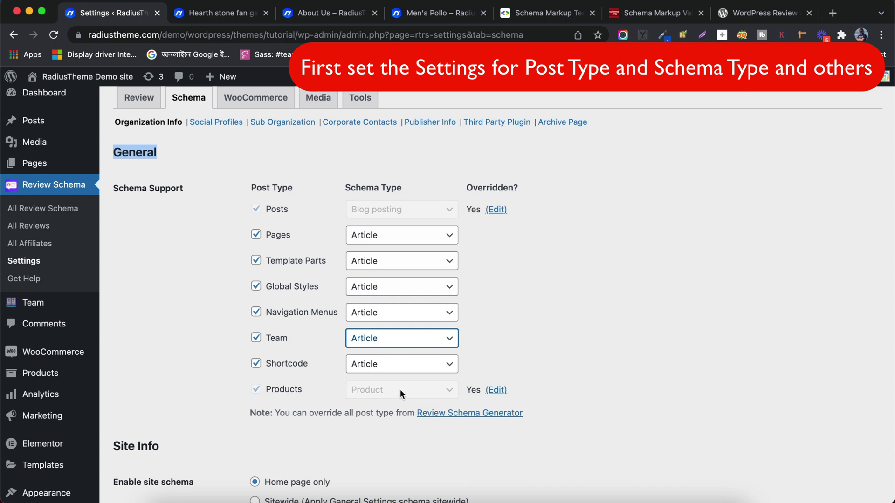
scroll(511, 351, "up", 1)
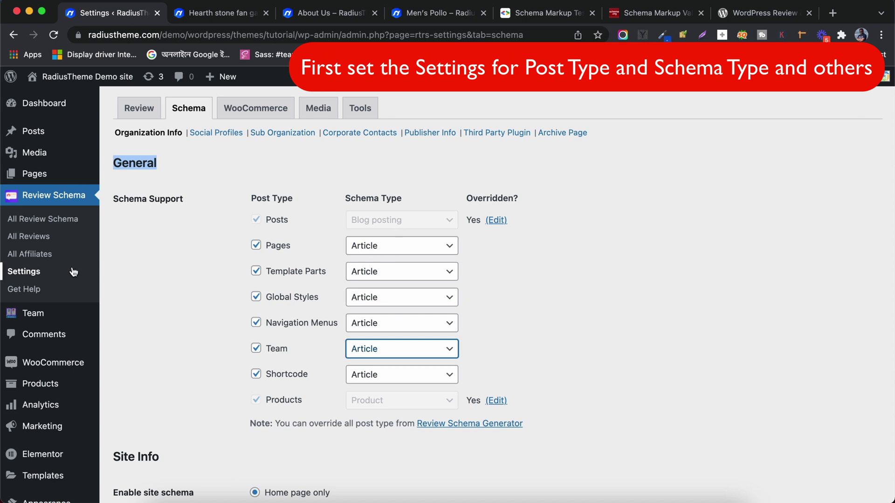
Open All Review Schema in a new tab listing the WooCommerce Product and Post schemas
right_click(41, 223)
left_click(84, 224)
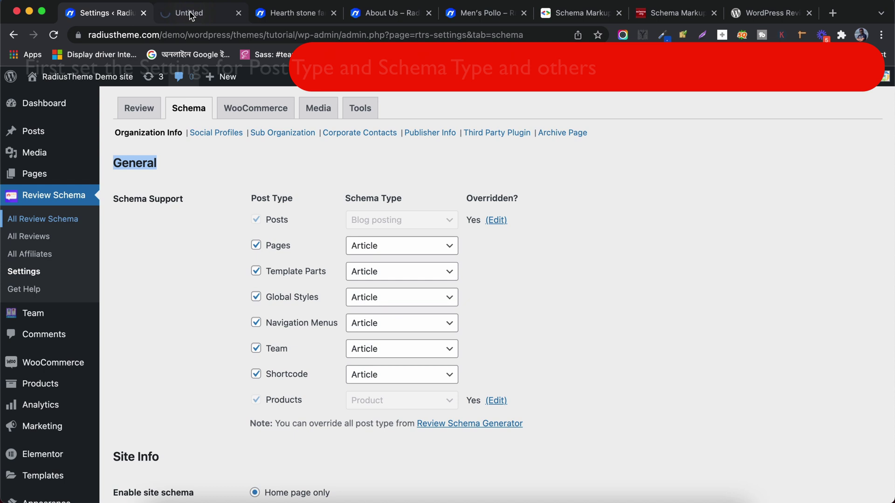
left_click(198, 12)
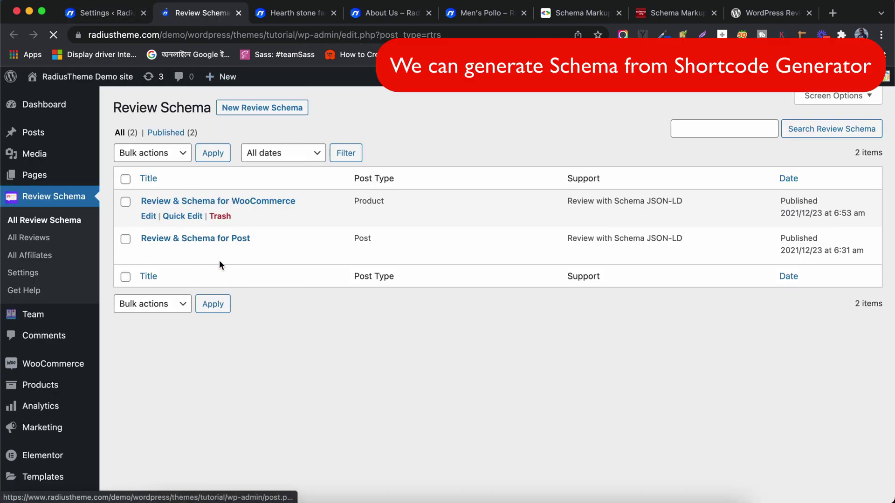
double_click(364, 238)
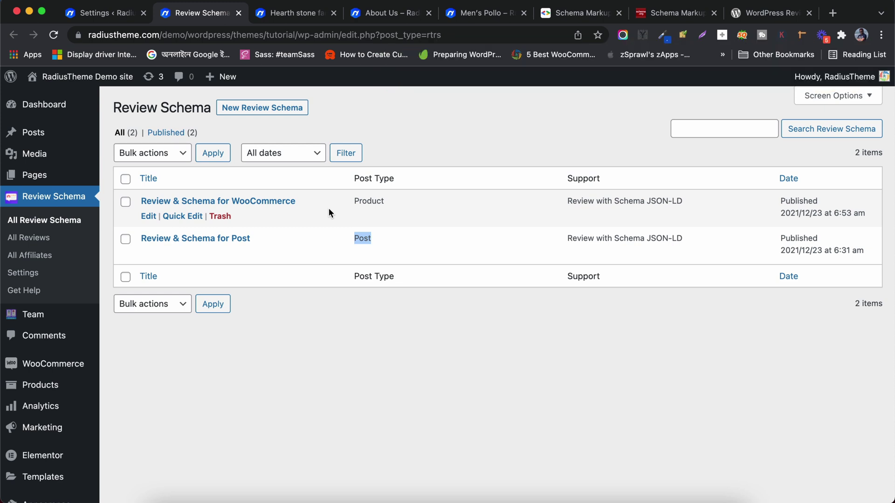
left_click(94, 12)
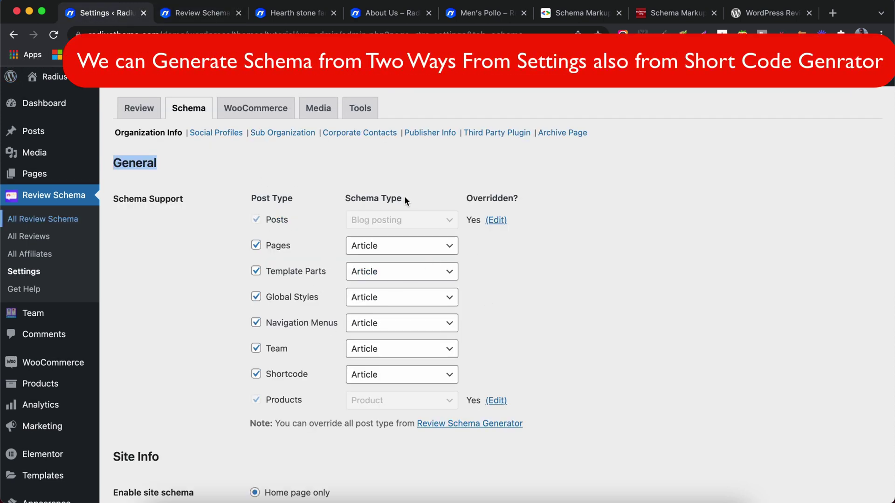
left_click_drag(405, 200, 349, 197)
left_click(56, 195)
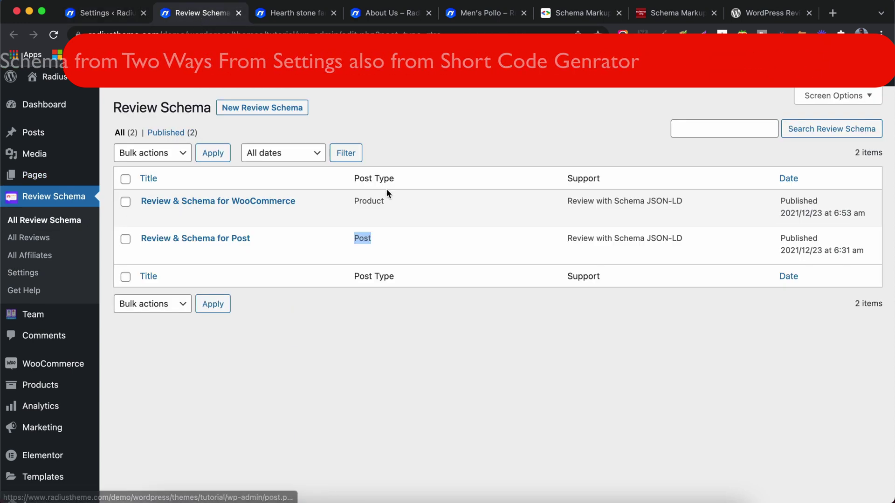
Return to the schema settings and scroll through the Organization Info fields
mouse_move(223, 254)
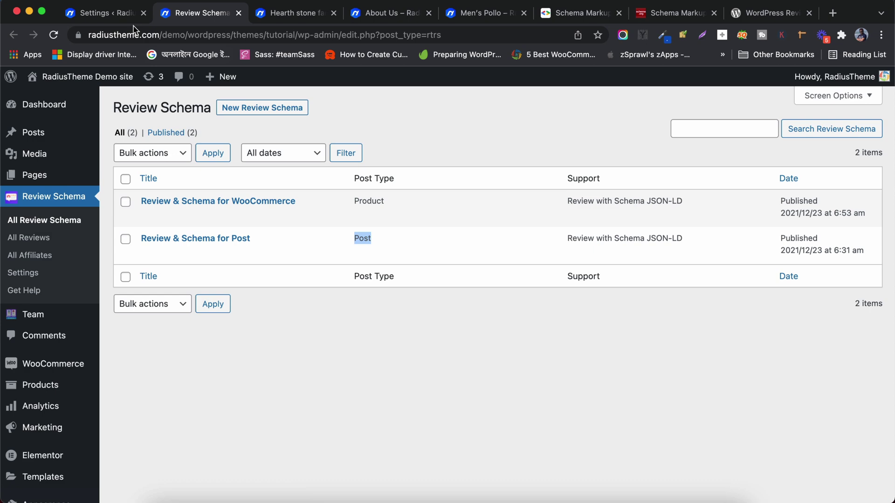
left_click(106, 12)
scroll(314, 279, "down", 1)
scroll(314, 279, "down", 3)
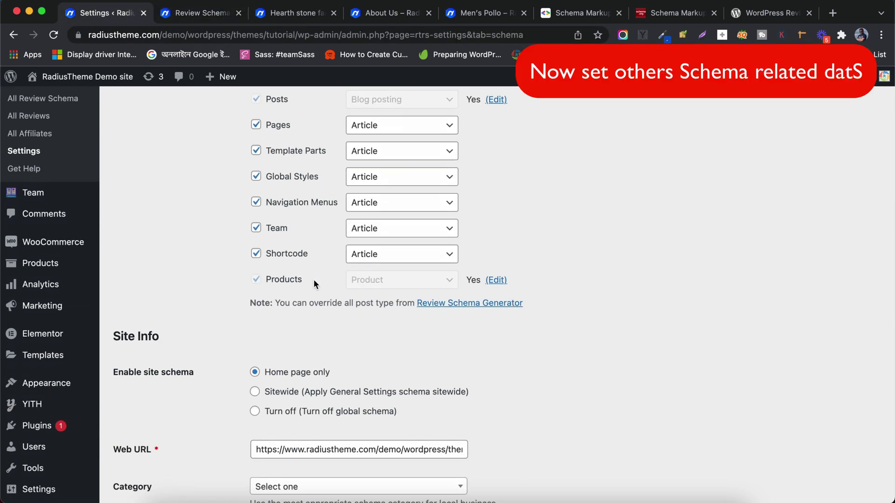
scroll(181, 244, "down", 3)
scroll(231, 313, "down", 5)
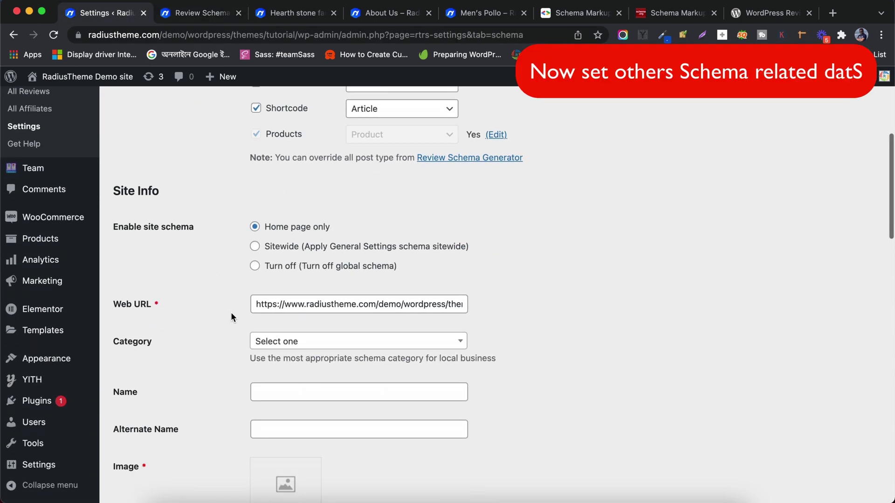
scroll(270, 282, "down", 5)
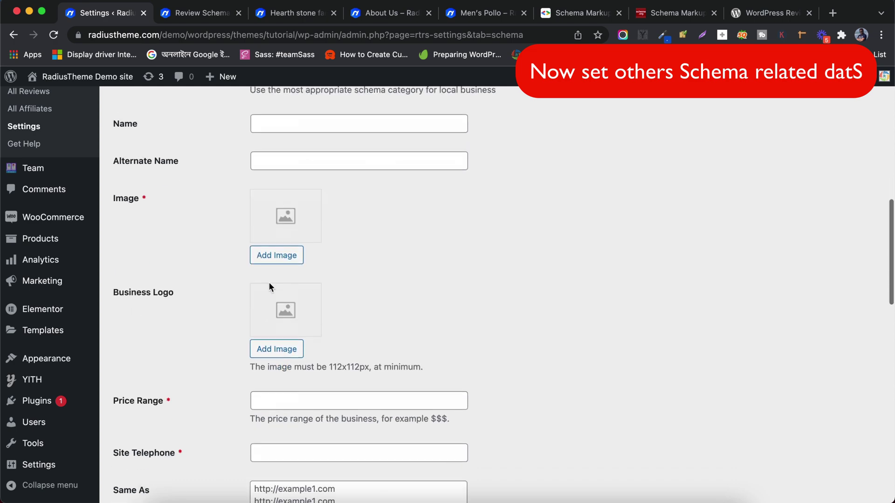
scroll(194, 367, "down", 13)
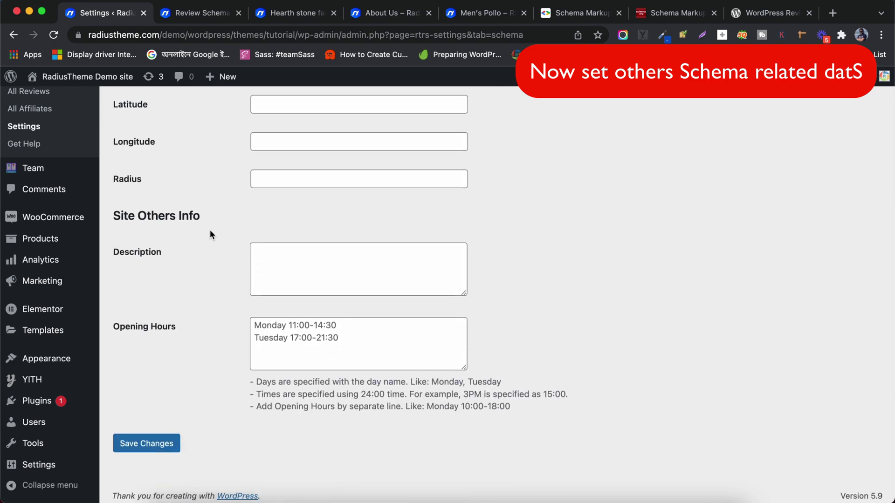
scroll(210, 229, "up", 20)
Add a new Social URL entry under Social Profiles, then view Sub Organization
left_click(204, 137)
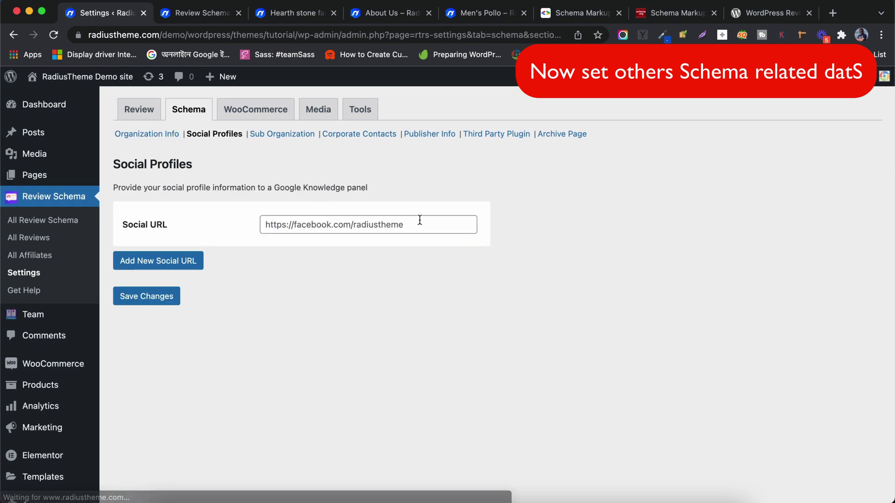
left_click(175, 259)
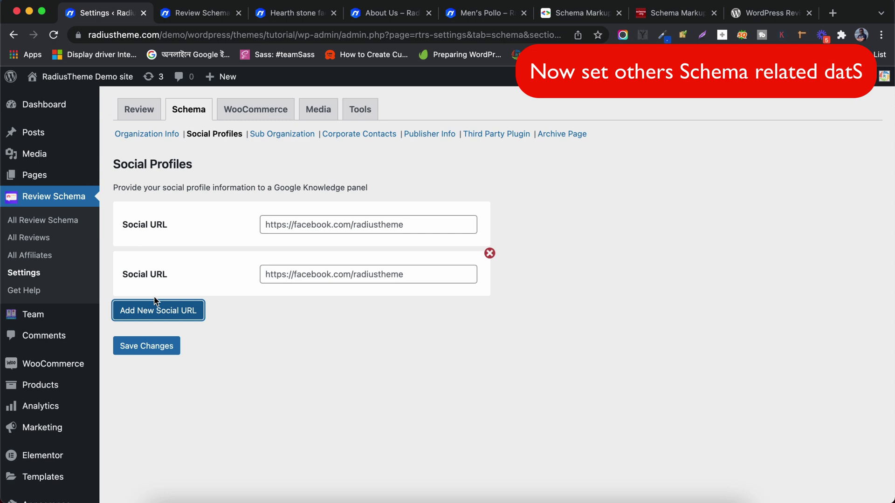
left_click(281, 136)
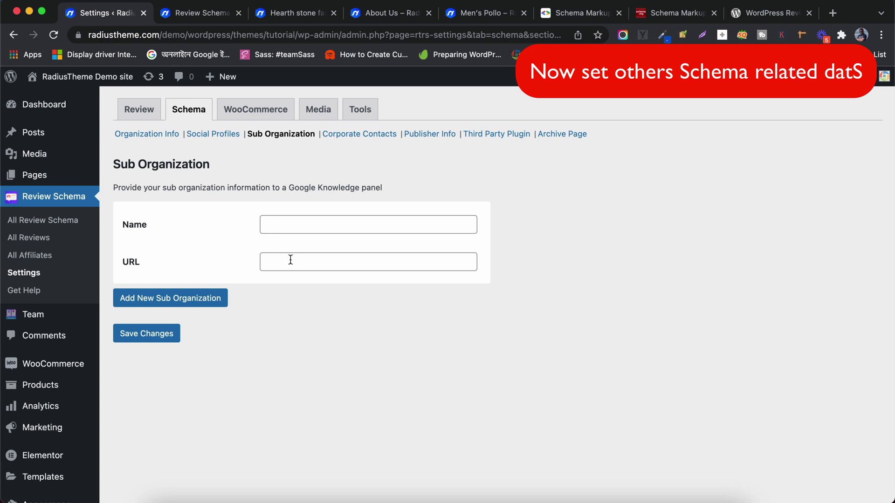
Check the Corporate Contacts Contact Type choices without changing them, then open Publisher Info
left_click(347, 135)
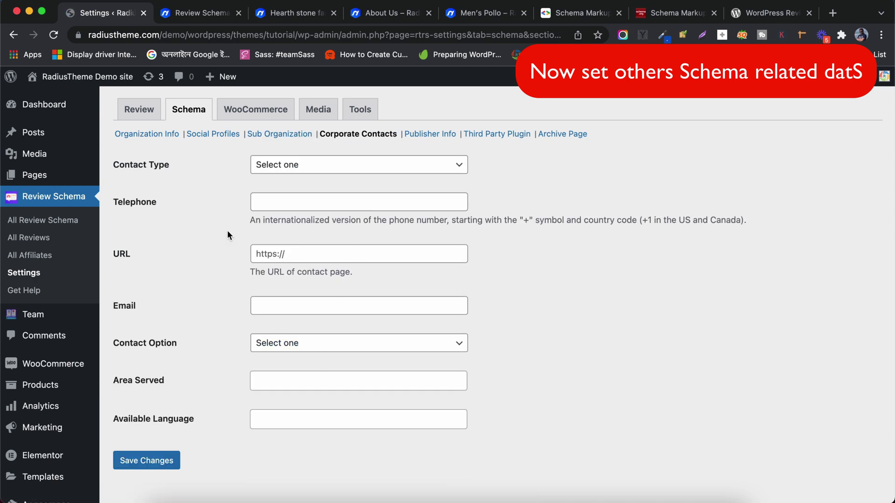
left_click(303, 165)
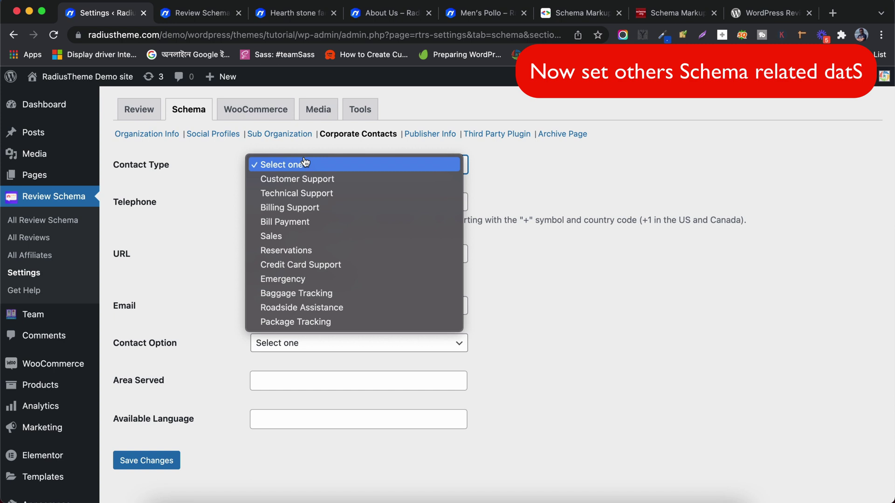
left_click(195, 204)
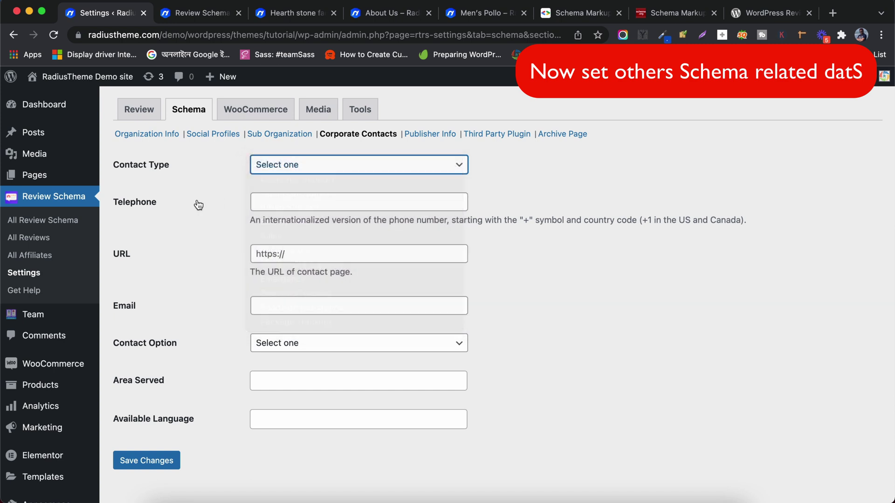
scroll(225, 382, "up", 1)
left_click(430, 135)
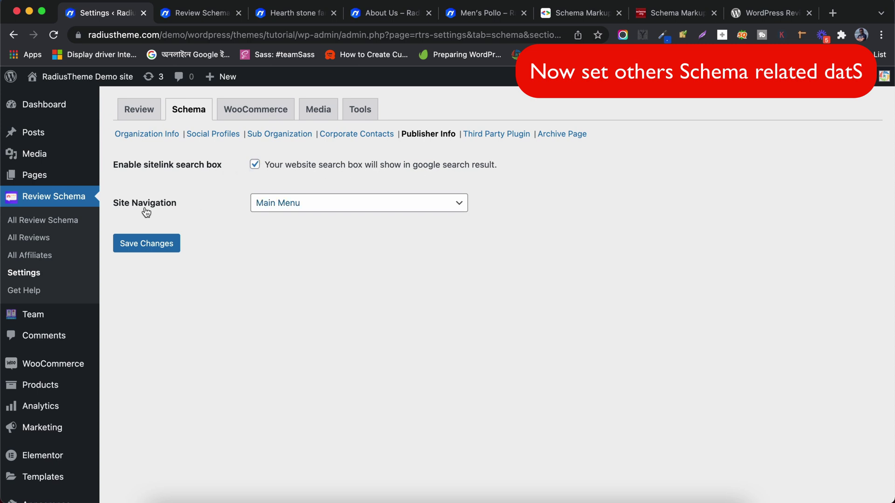
Keep Main Menu as Publisher Info's Site Navigation, then open Third Party Plugin settings
left_click(254, 207)
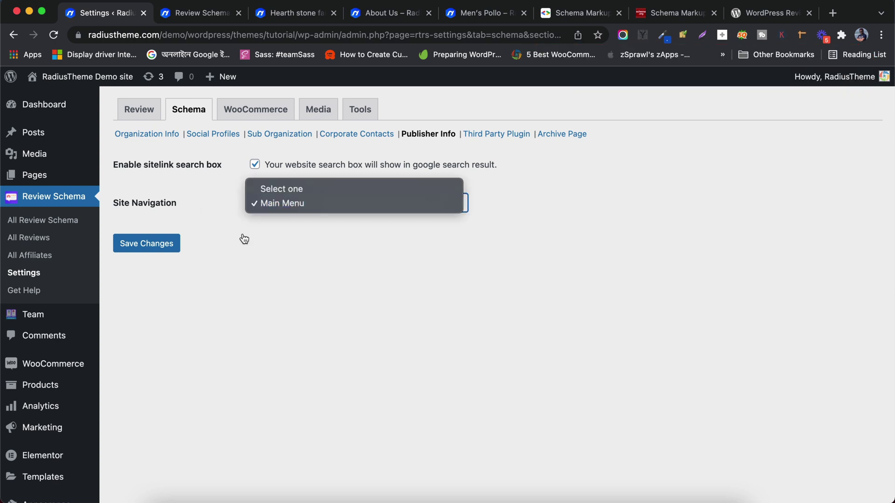
left_click(242, 253)
left_click(503, 138)
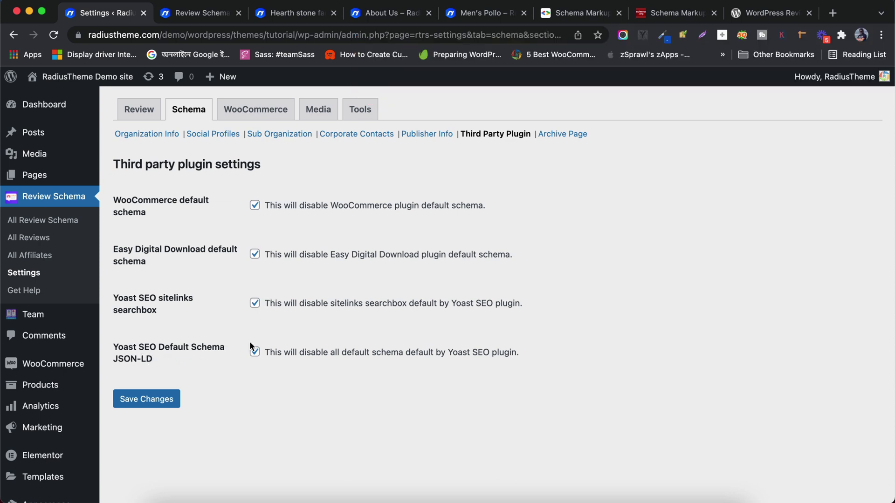
Save Archive Page settings with blog and product archive schema enabled, then open WooCommerce settings
left_click(562, 135)
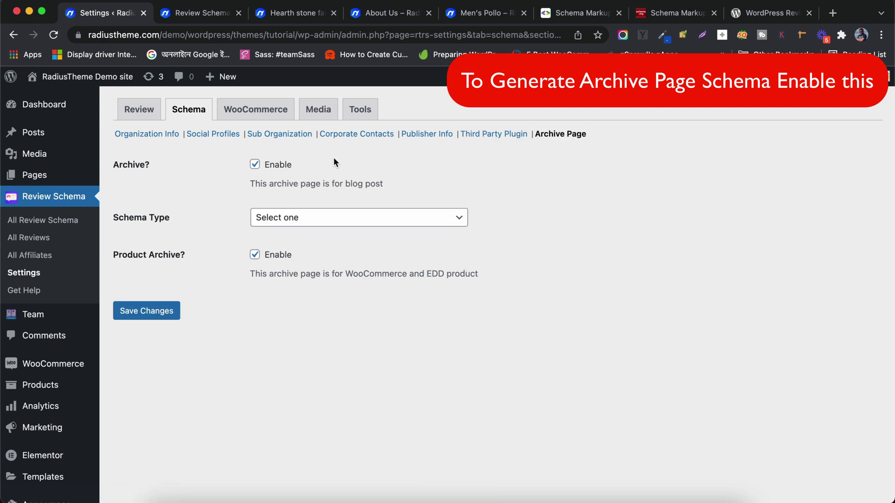
left_click(255, 165)
left_click(254, 165)
left_click(271, 218)
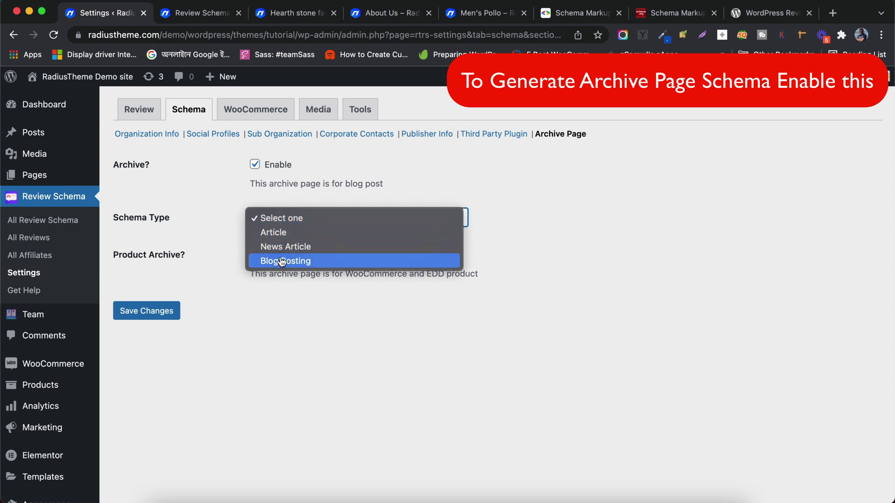
left_click(216, 256)
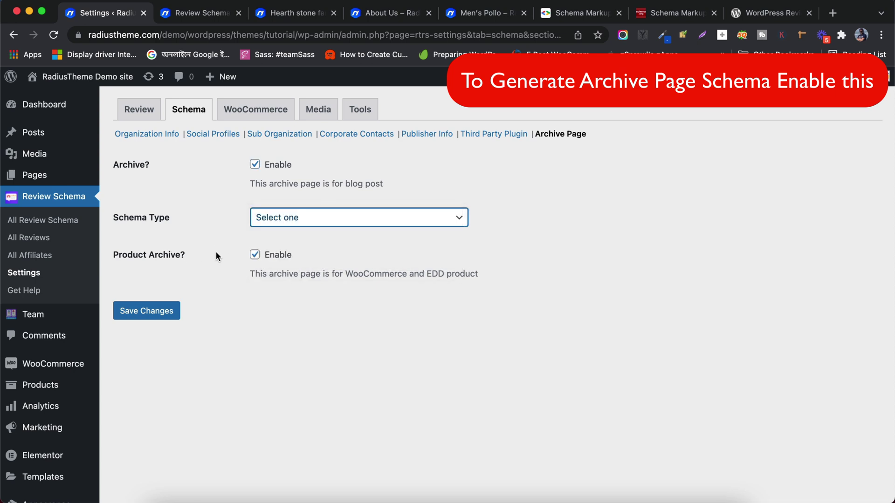
left_click(255, 256)
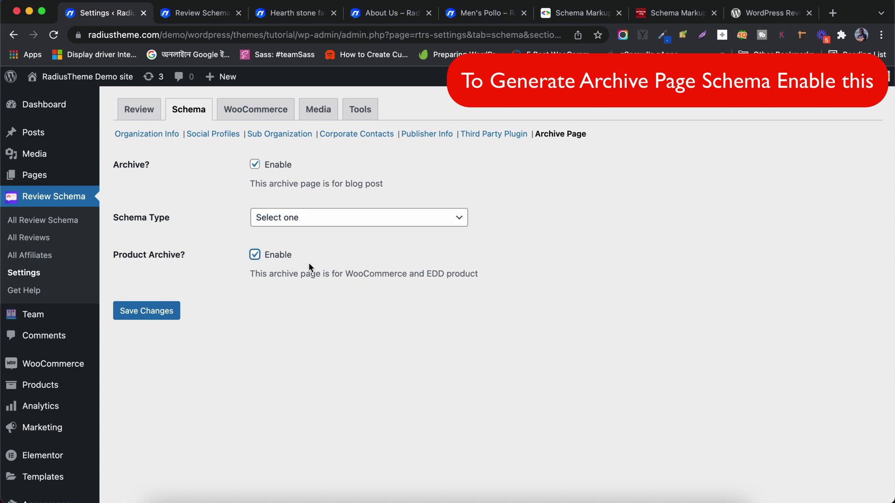
double_click(373, 273)
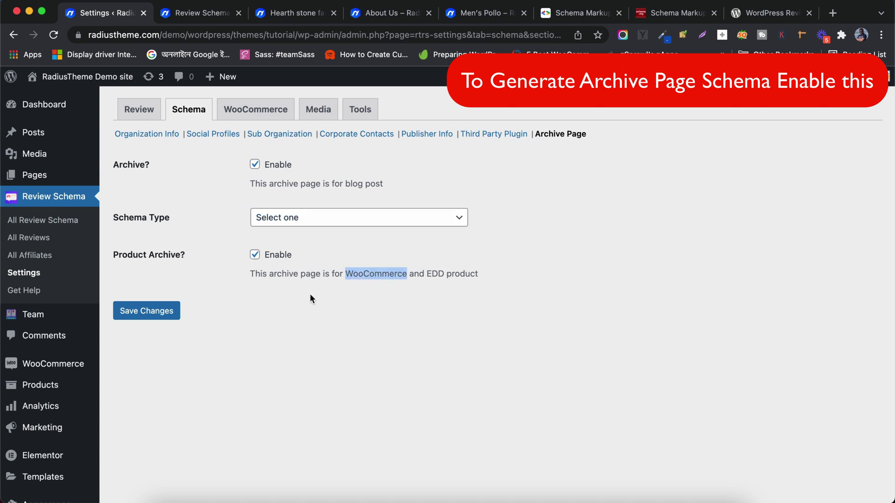
left_click(161, 317)
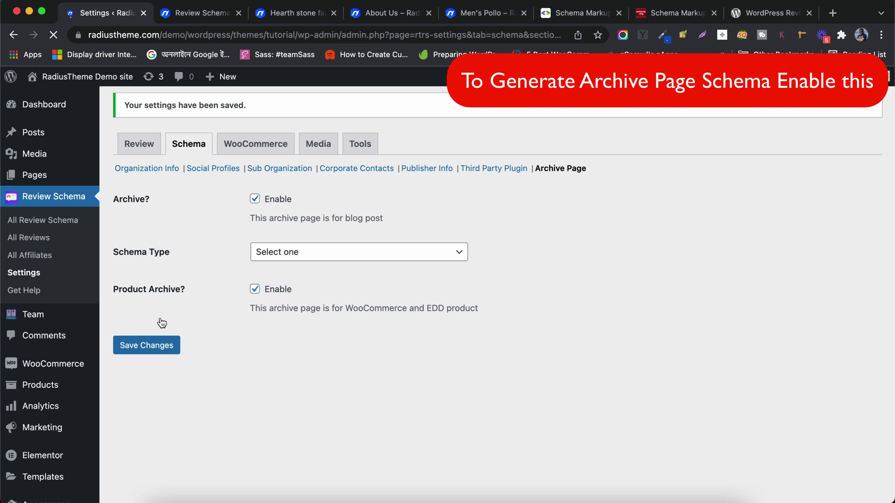
left_click(240, 147)
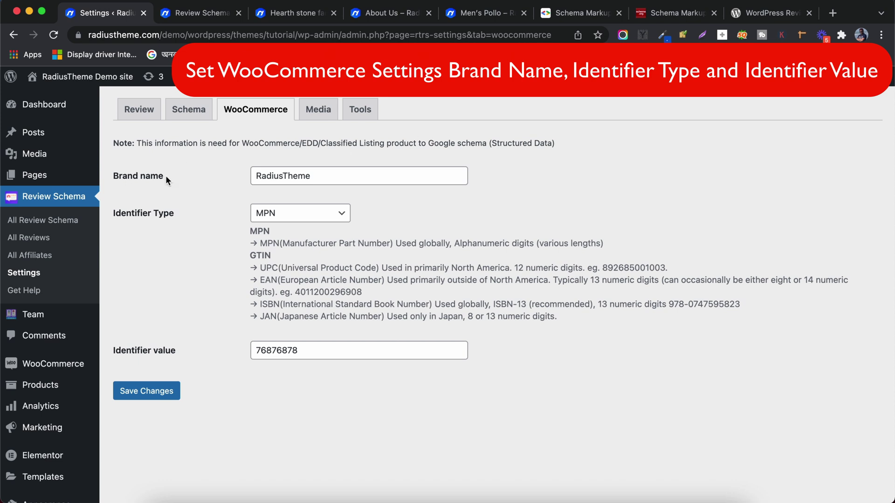
left_click_drag(167, 177, 114, 180)
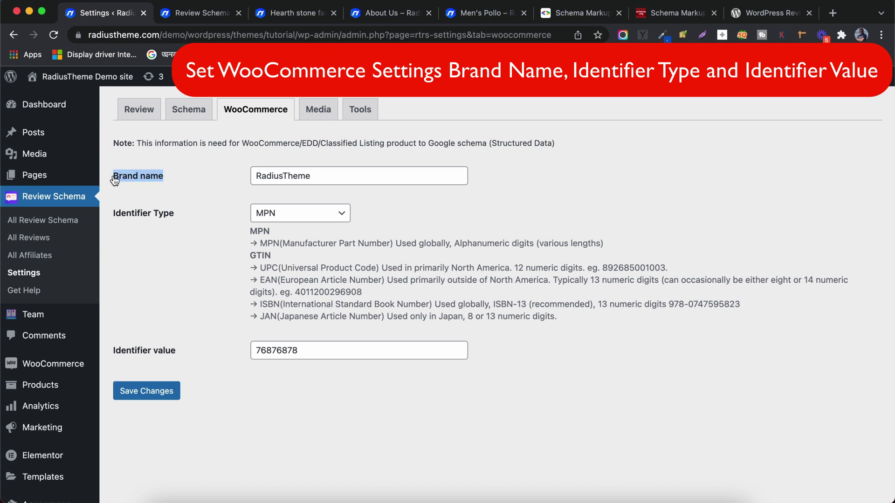
left_click(205, 177)
left_click_drag(318, 351, 258, 351)
left_click(306, 342)
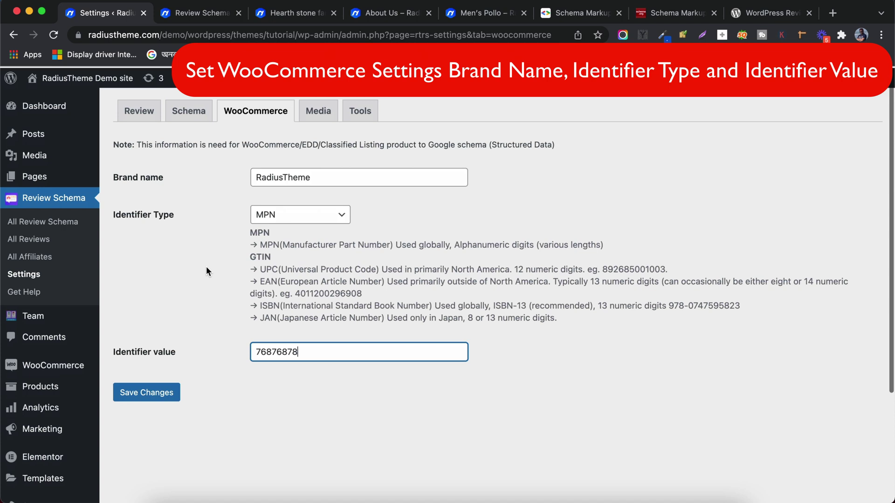
Return to the Schema settings and select the Hearth stone article's URL
left_click(194, 109)
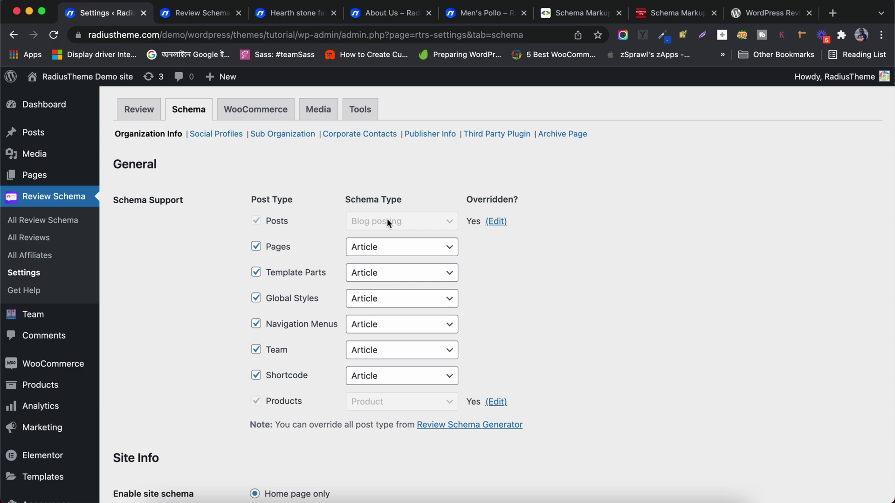
left_click(296, 12)
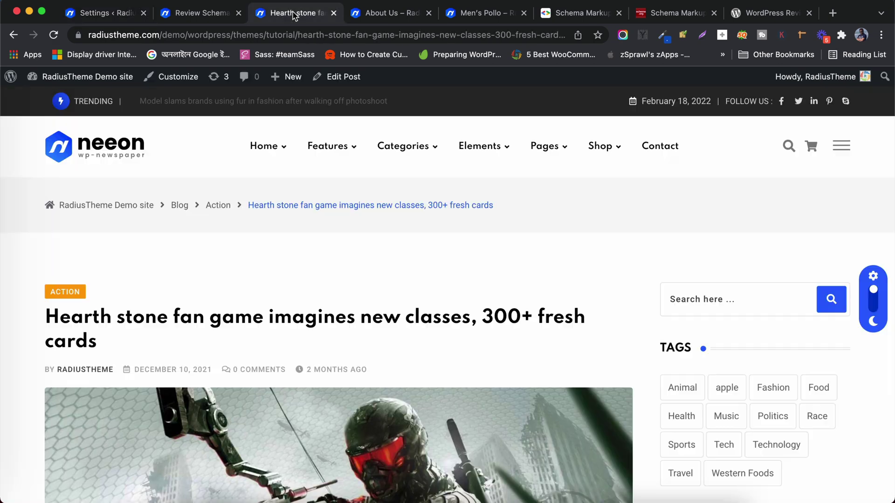
left_click(295, 35)
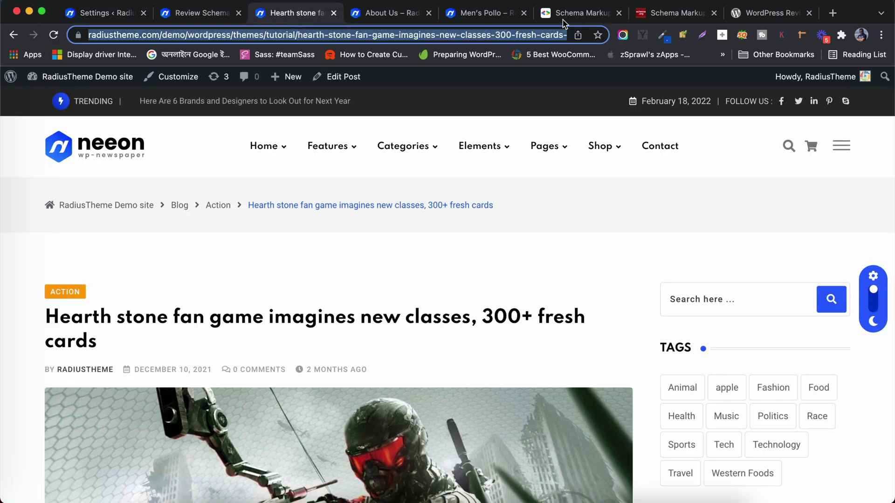
Open Google's Rich Results Test in a new tab from the structured-data testing overview
left_click(586, 14)
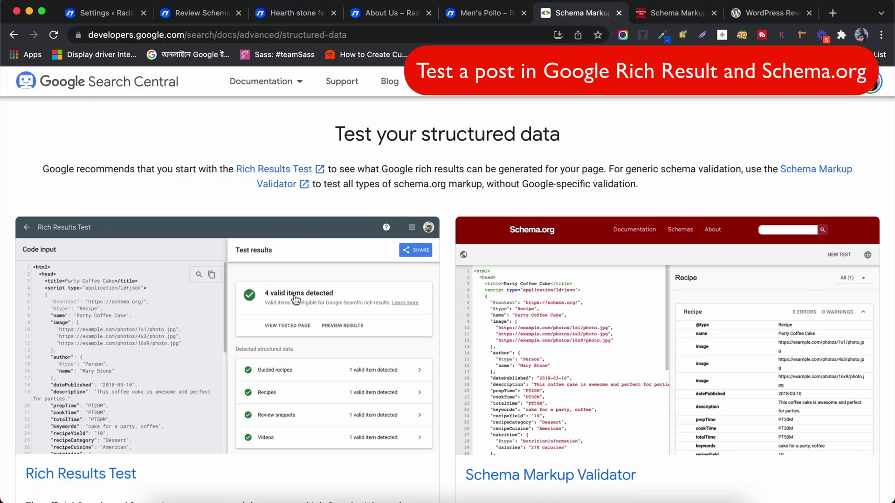
scroll(186, 373, "down", 2)
right_click(90, 413)
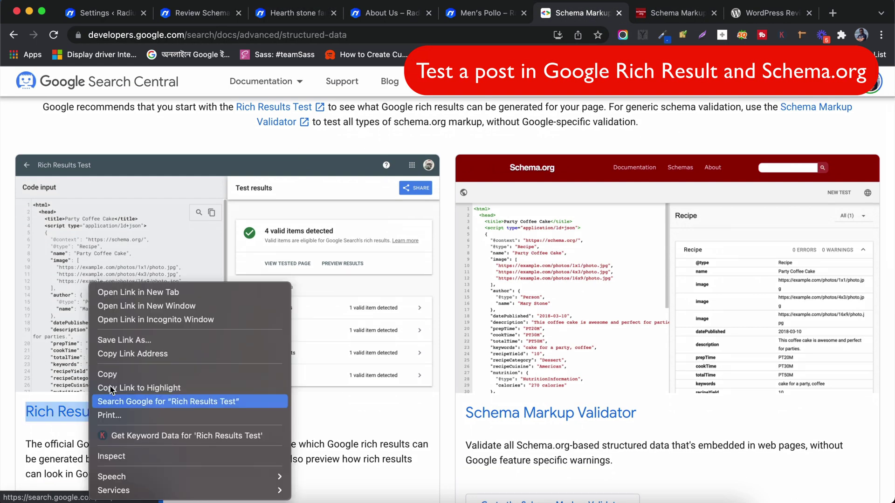
left_click(235, 139)
scroll(235, 138, "up", 2)
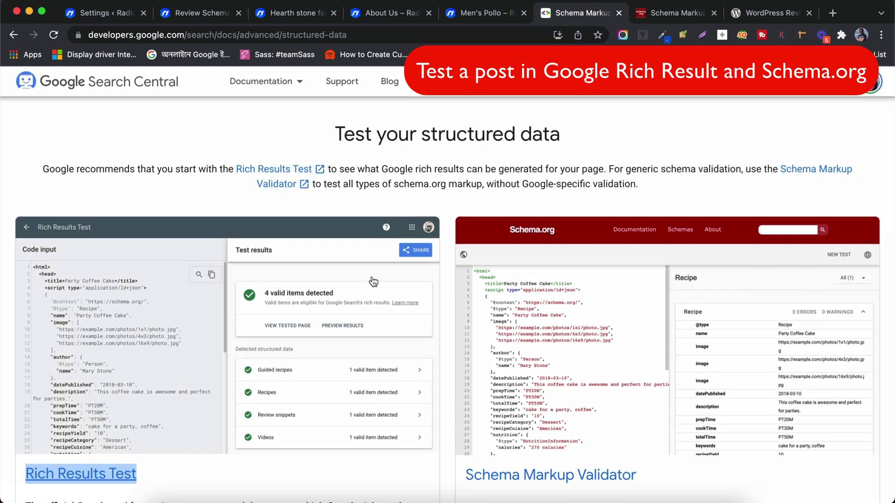
scroll(219, 342, "down", 1)
scroll(219, 342, "down", 1)
left_click(192, 441)
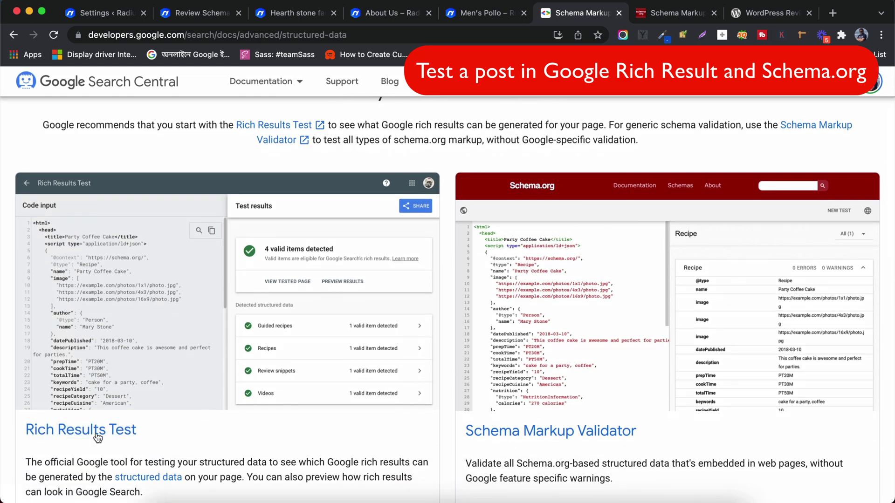
right_click(96, 432)
left_click(185, 292)
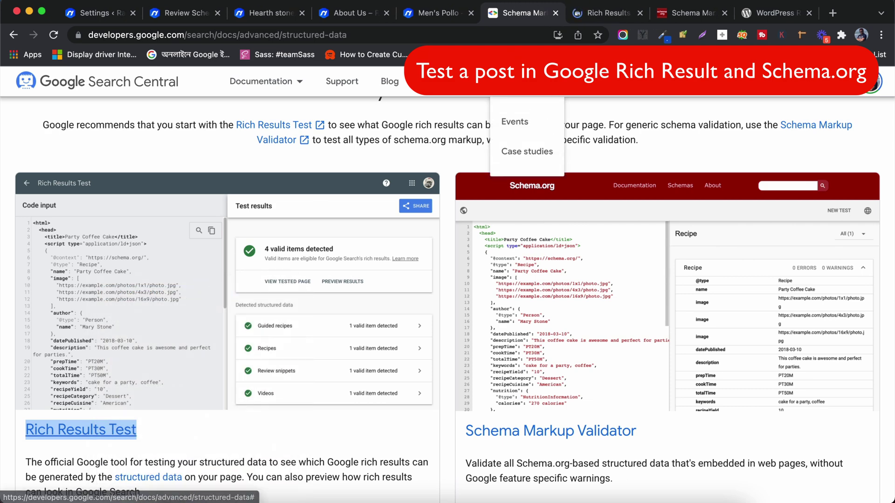
left_click(606, 14)
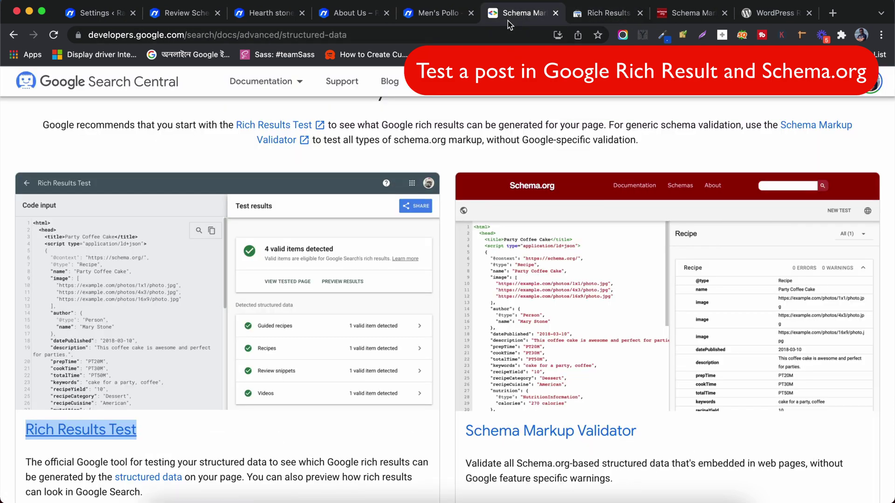
left_click(680, 12)
left_click(599, 15)
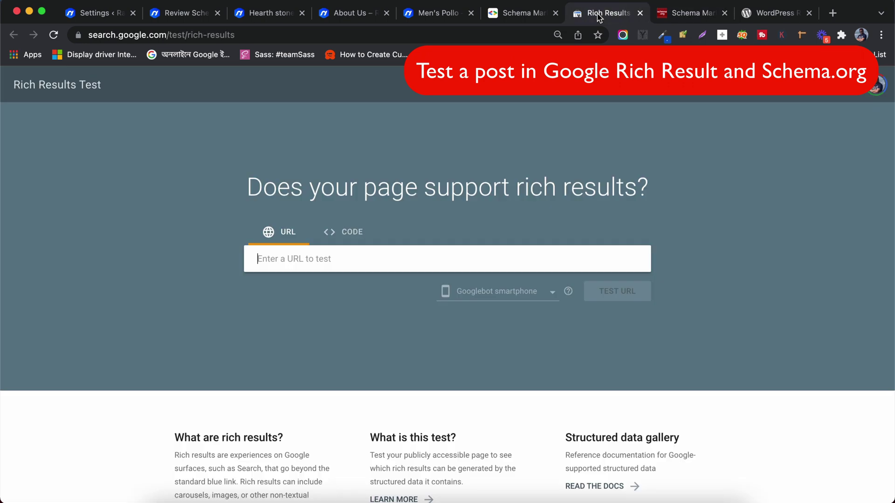
Paste the Hearth stone article URL into Rich Results Test and run the test
left_click(387, 259)
key("super+v")
left_click(608, 292)
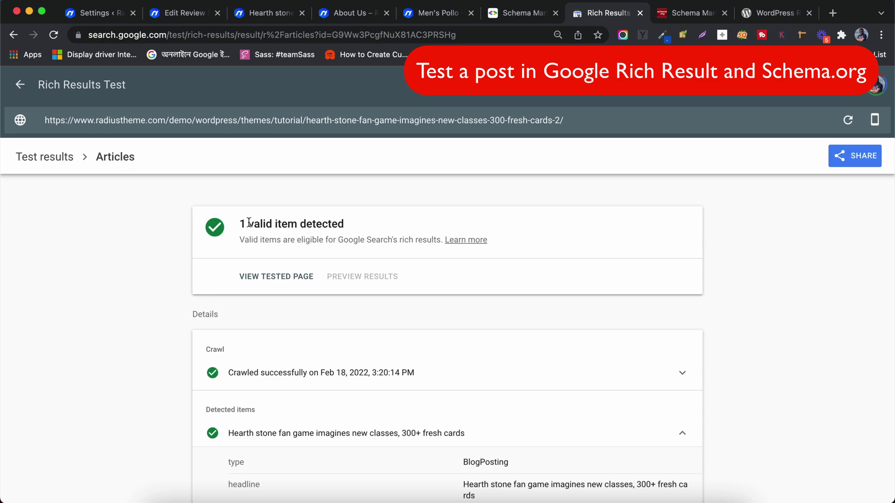
scroll(208, 312, "down", 3)
scroll(208, 312, "down", 8)
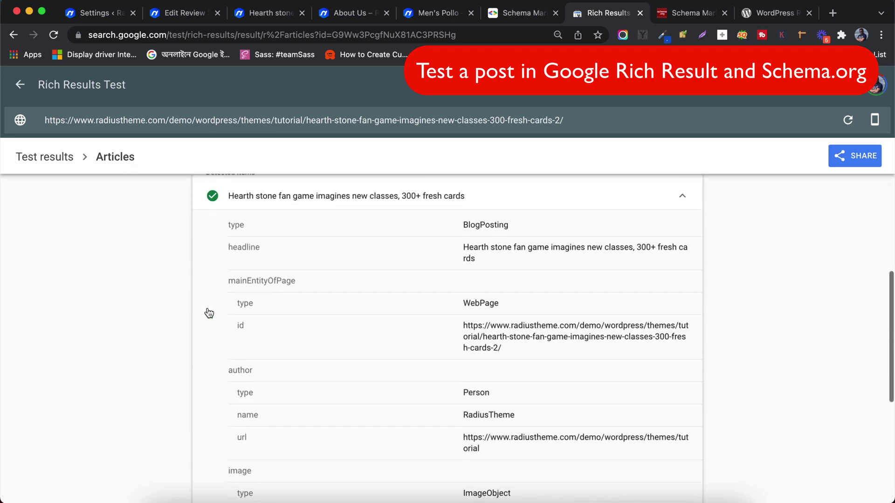
View the valid BlogPosting item in the page code, then go to the Schema Markup Validator
left_click(253, 231)
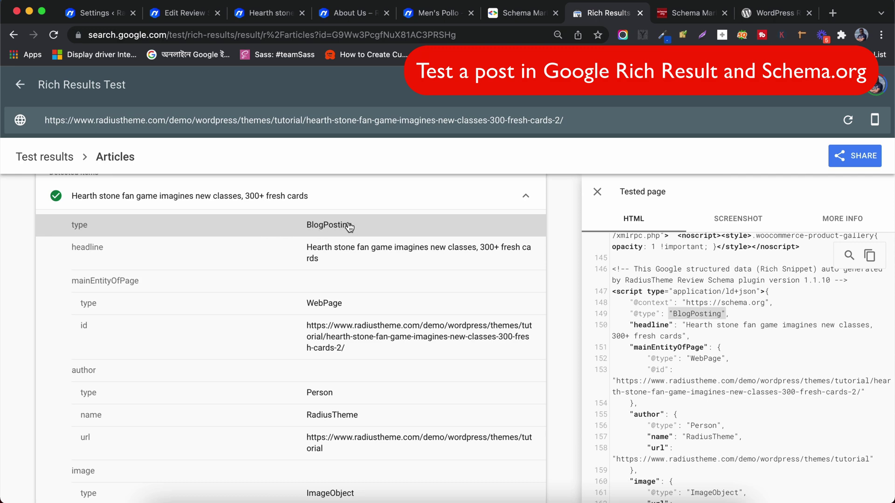
scroll(236, 331, "down", 10)
scroll(236, 331, "up", 15)
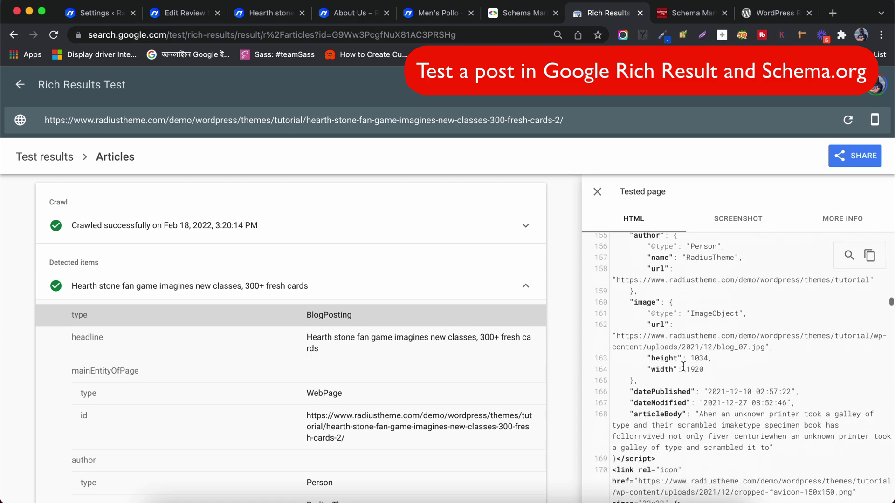
scroll(373, 354, "up", 3)
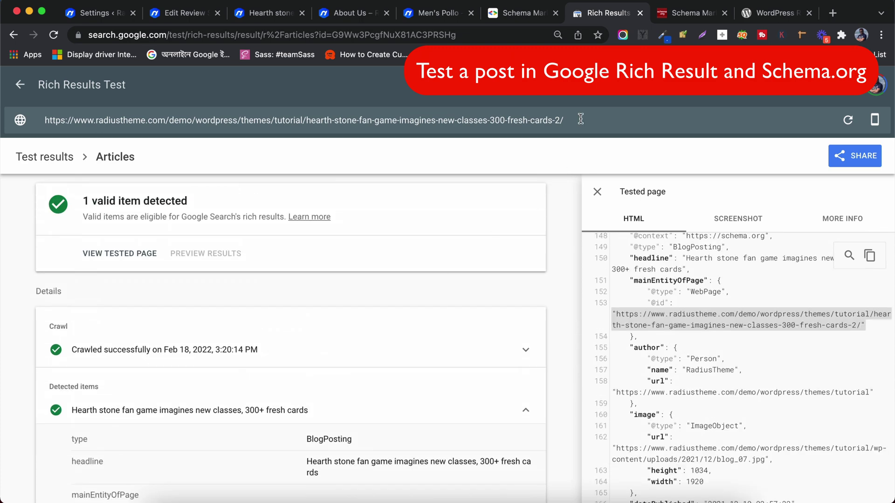
left_click(692, 14)
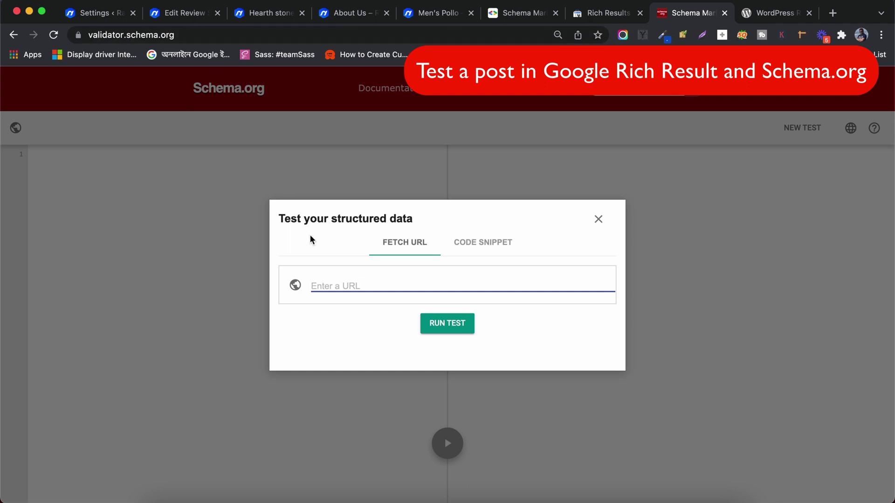
Validate the pasted article URL and open the BlogPosting details: headline, dates, author, 0 errors
key("super+v")
left_click(433, 328)
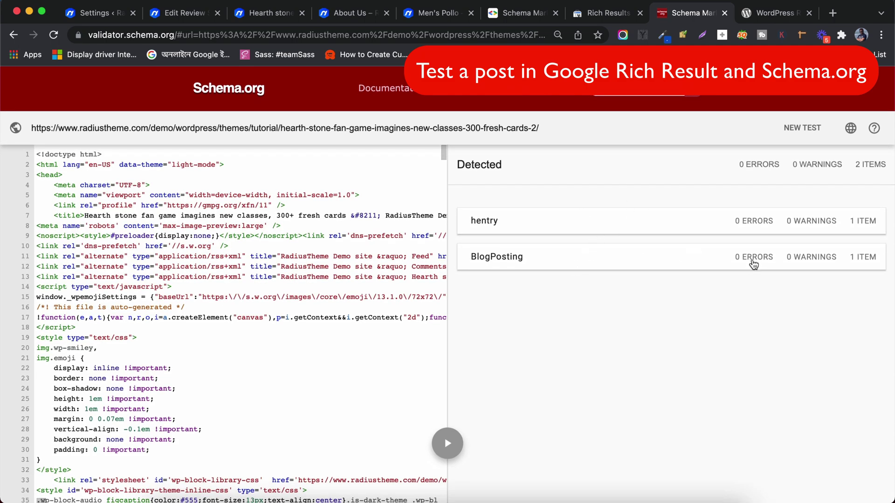
left_click(751, 262)
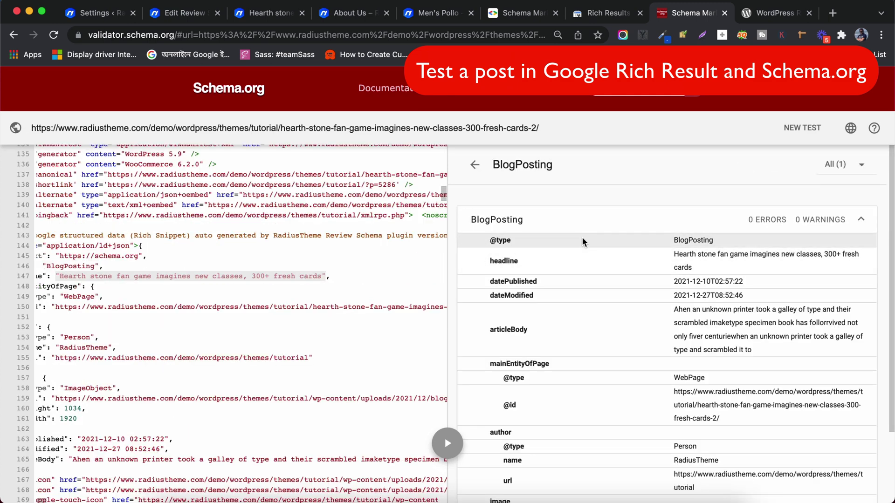
scroll(95, 241, "left", 3)
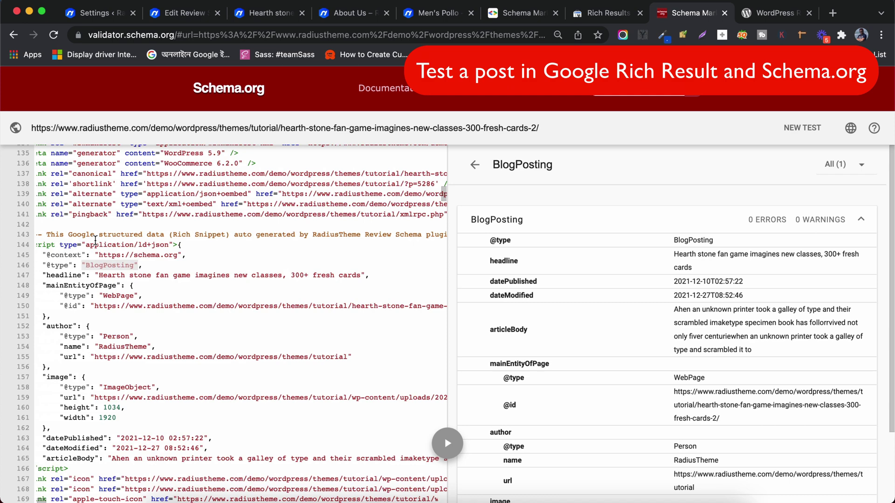
left_click_drag(61, 237, 448, 239)
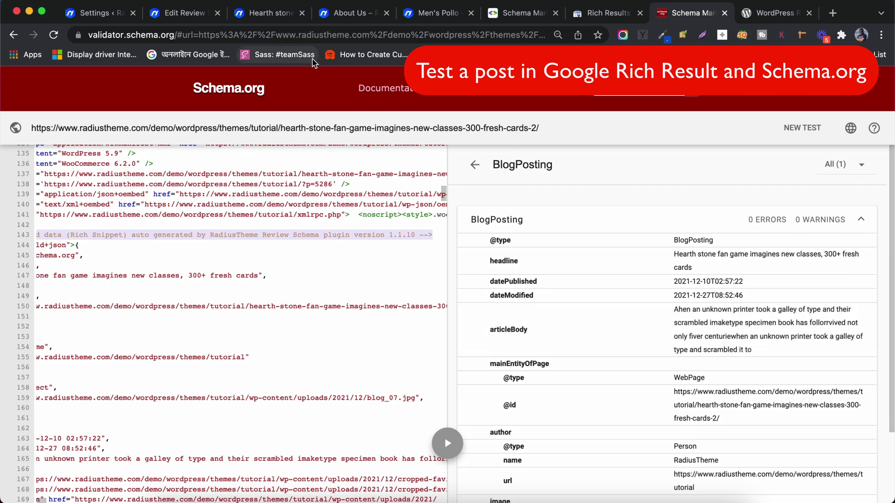
Back in the schema settings, confirm Pages stays on the Article schema type
left_click(88, 20)
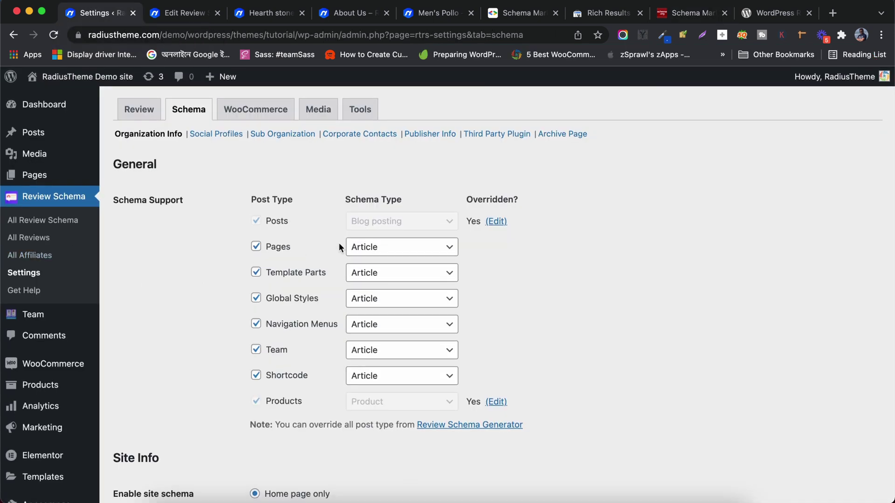
left_click(386, 251)
left_click(382, 247)
scroll(324, 264, "down", 2)
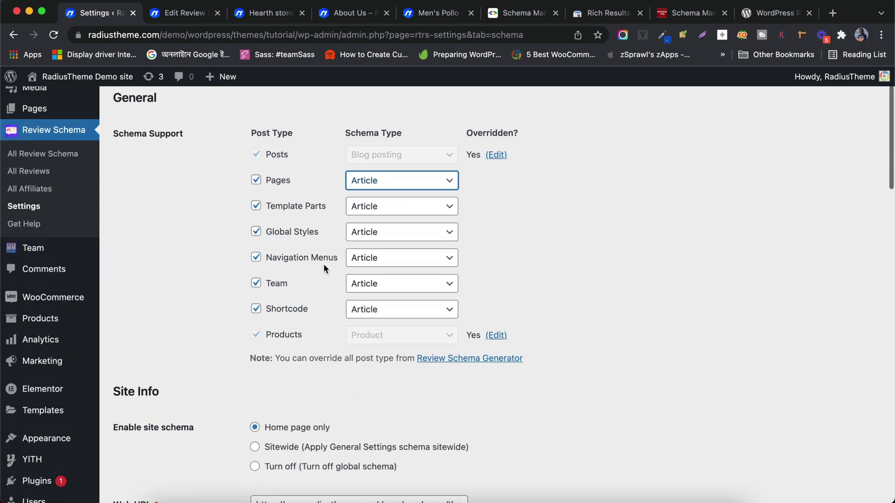
scroll(307, 205, "up", 2)
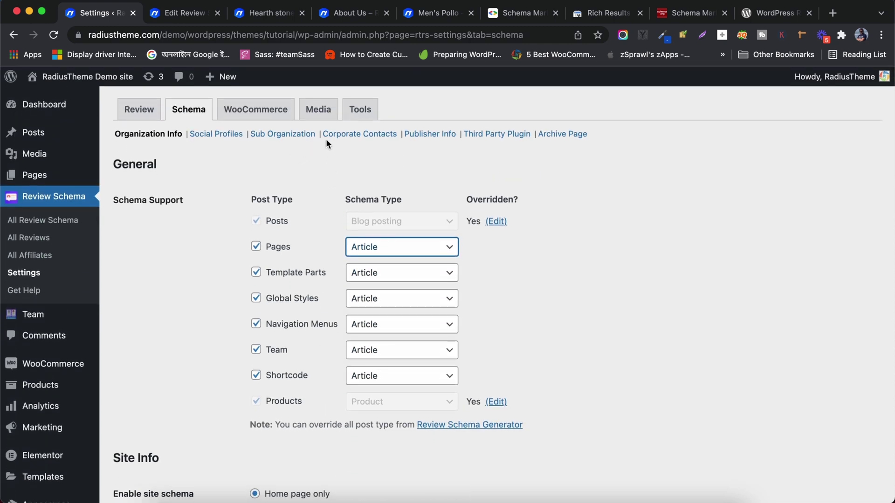
Open the demo site's About Us page and select its URL, then return to Google's testing guide
left_click(343, 13)
mouse_move(544, 146)
left_click(553, 219)
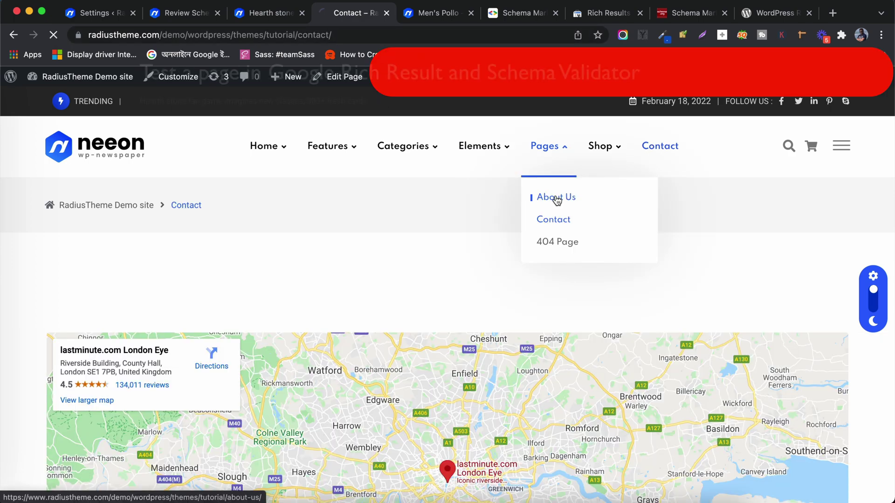
left_click(556, 199)
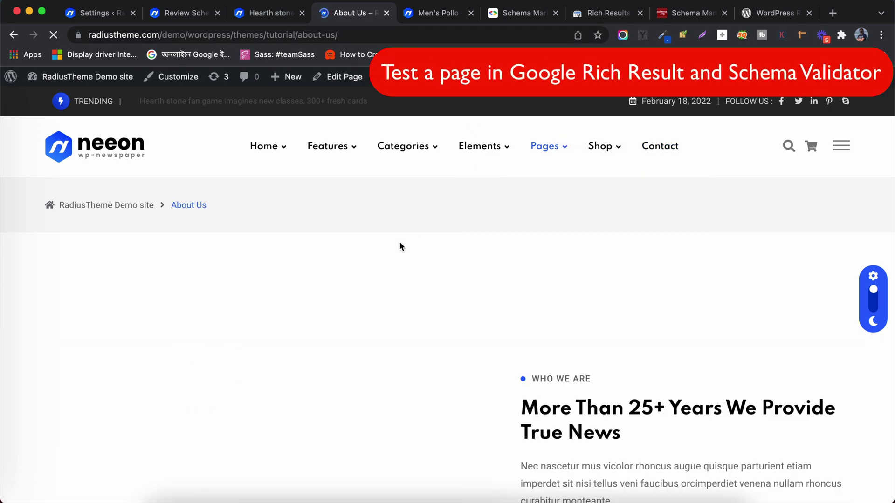
scroll(399, 242, "down", 15)
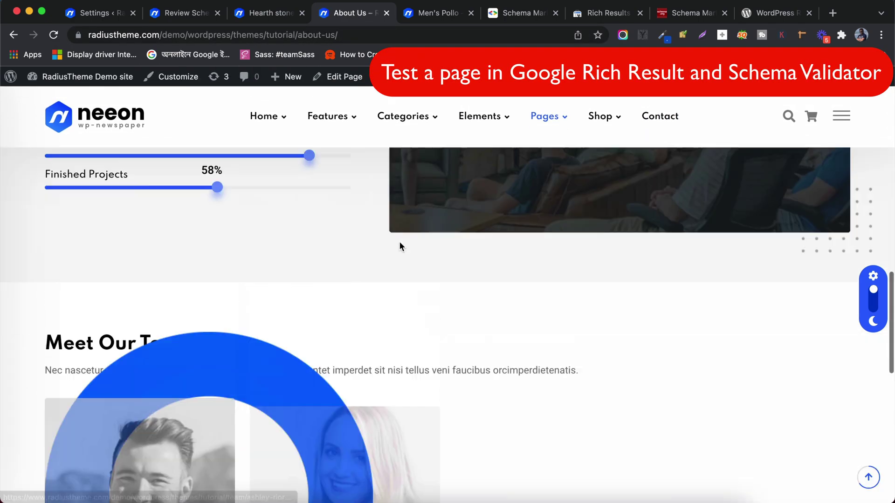
scroll(399, 241, "up", 15)
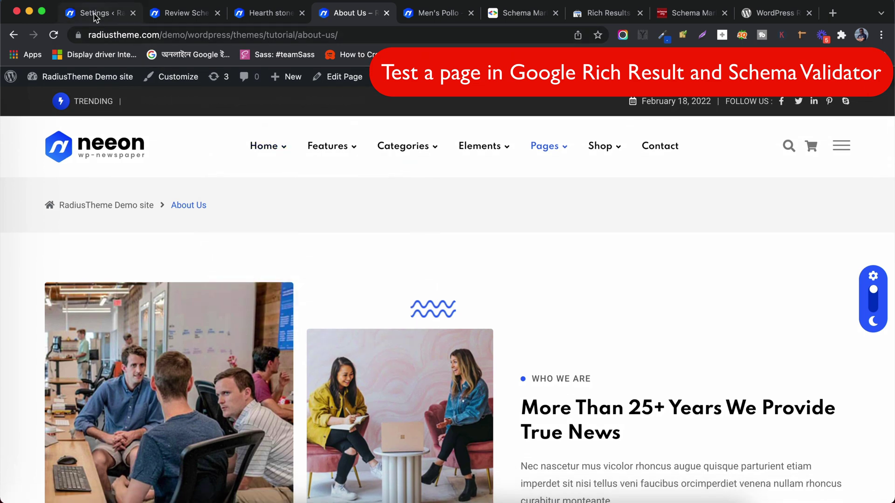
left_click(267, 38)
key("super+c")
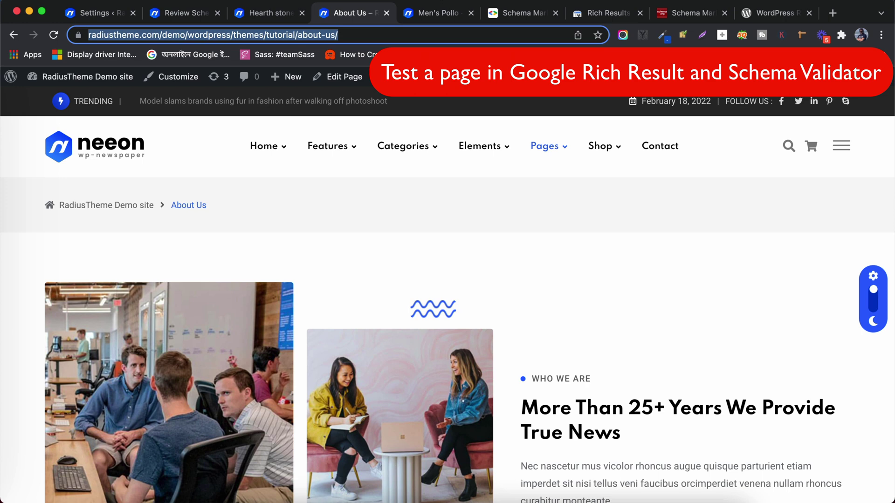
left_click(518, 12)
Run the Rich Results Test on the pasted About Us page address
scroll(322, 150, "down", 1)
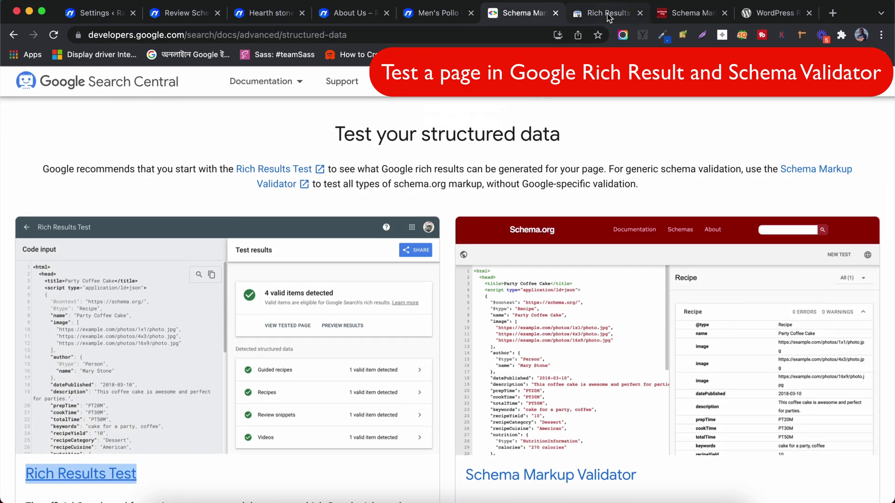
key("ctrl+Tab")
left_click(400, 121)
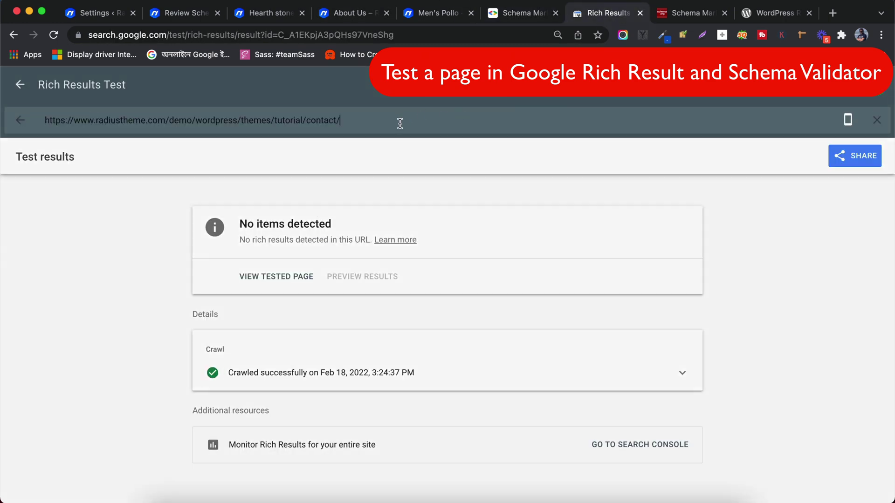
key("super+a")
key("super+v")
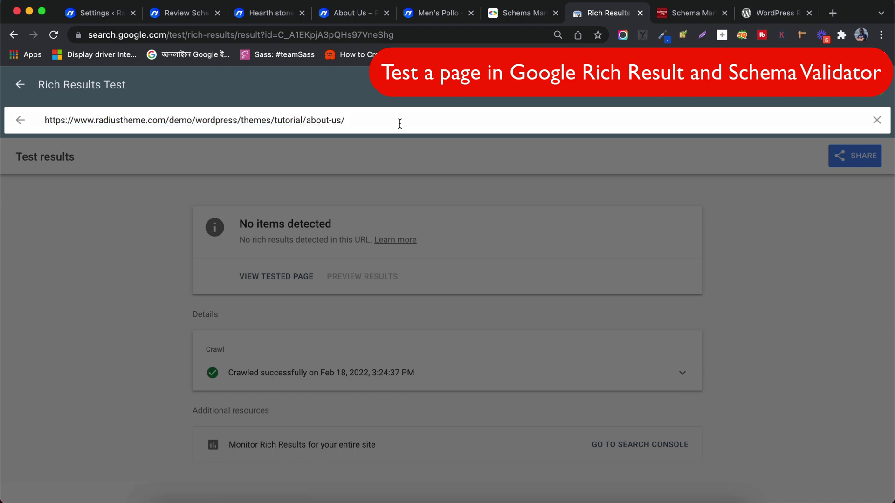
key("Return")
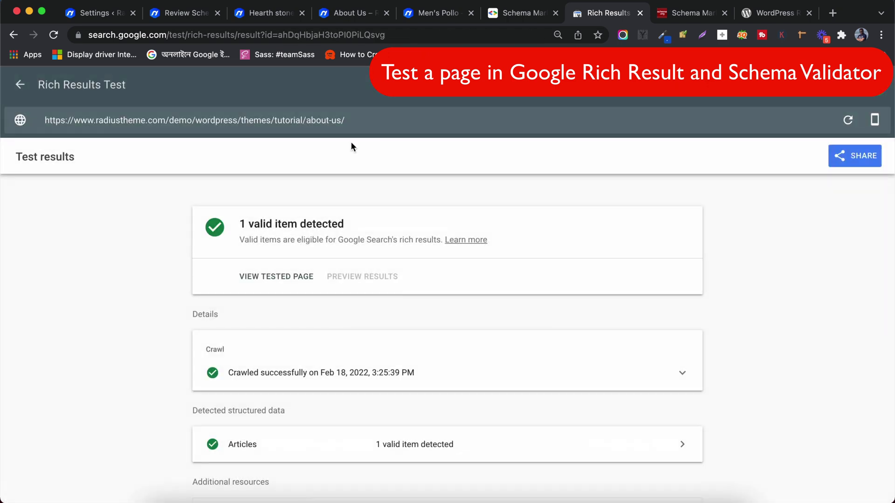
Inspect the About Us Article item and view its source markup
scroll(286, 231, "down", 2)
scroll(286, 231, "up", 2)
scroll(308, 239, "down", 3)
left_click(261, 347)
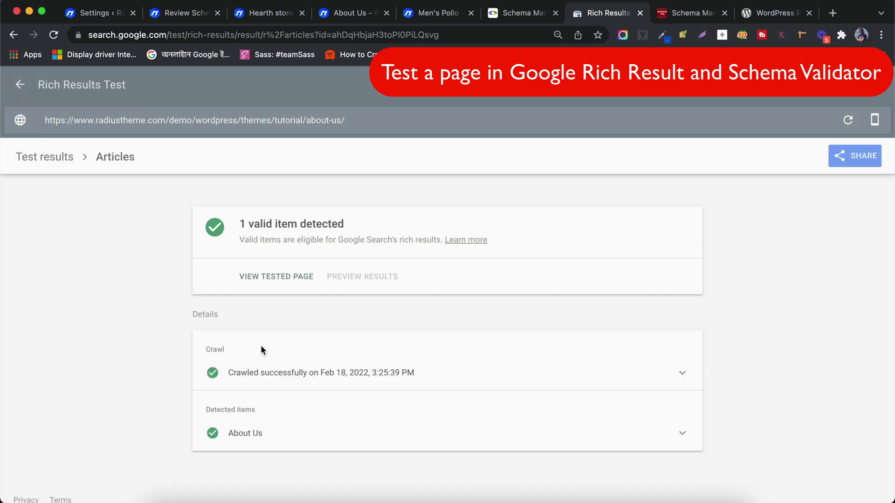
left_click(245, 431)
scroll(248, 433, "down", 2)
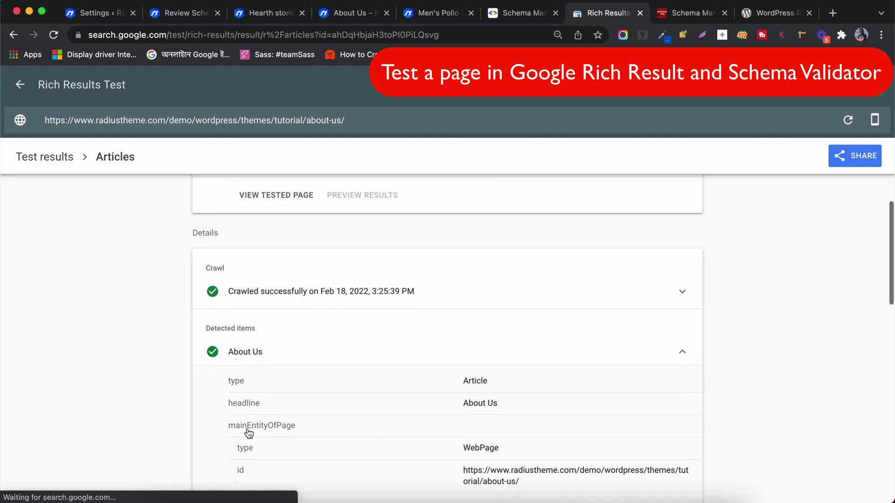
left_click(505, 386)
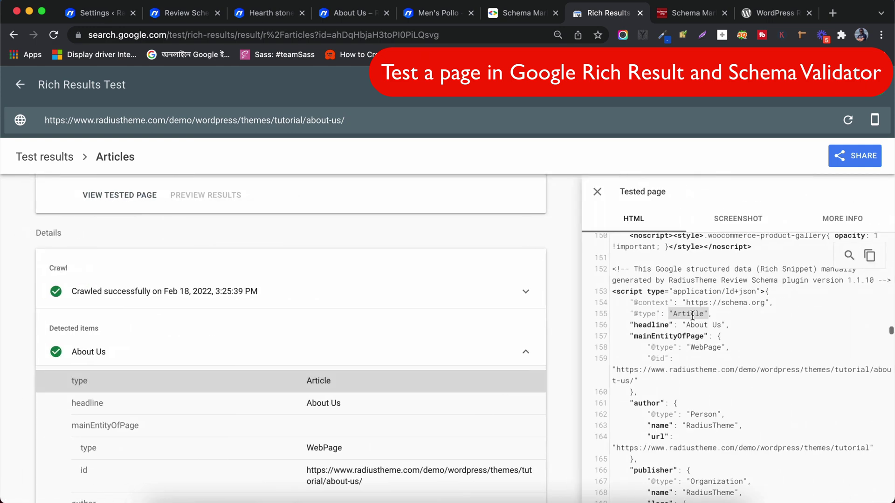
left_click(361, 117)
key("ctrl+c")
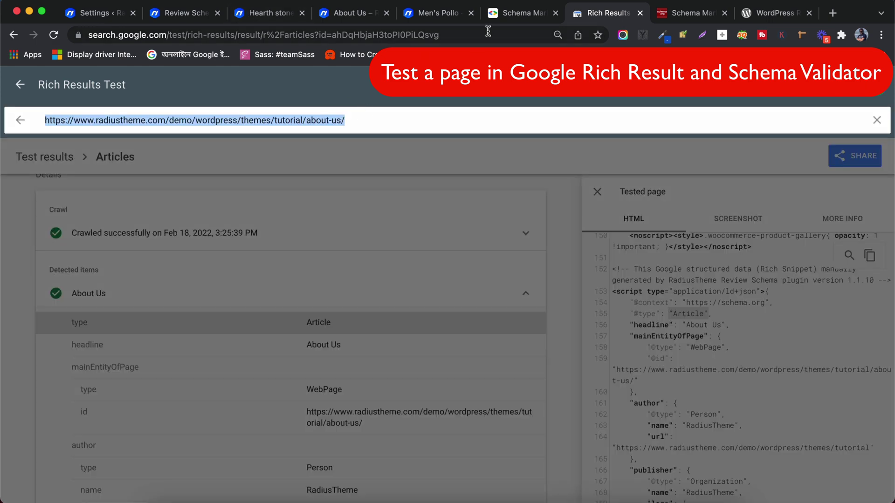
left_click(686, 13)
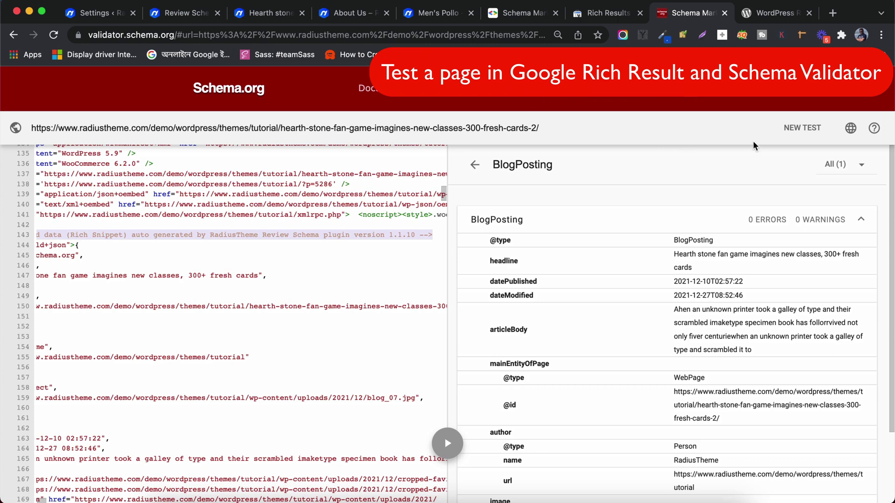
Run a new Schema Markup Validator test on the pasted About Us address
left_click(794, 129)
key("ctrl+a")
key("ctrl+v")
key("Return")
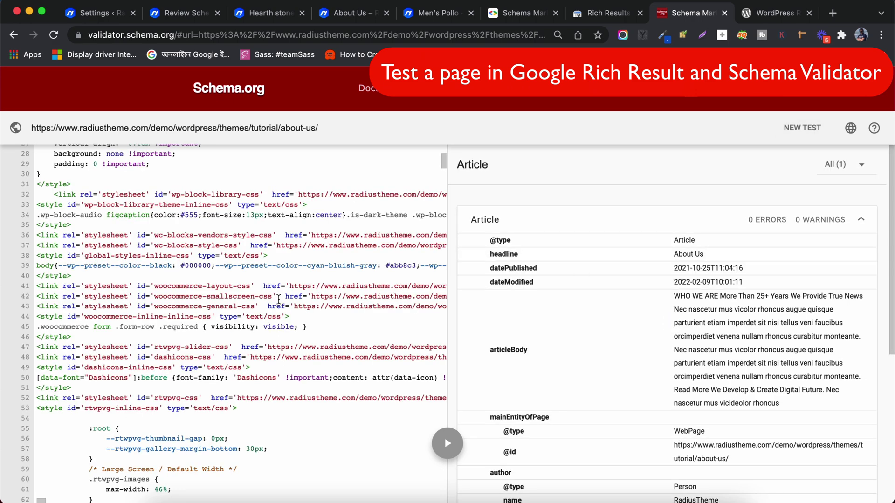
Locate the Article and WebPage types in the About Us source markup
scroll(278, 299, "down", 5)
left_click(598, 241)
scroll(607, 340, "down", 8)
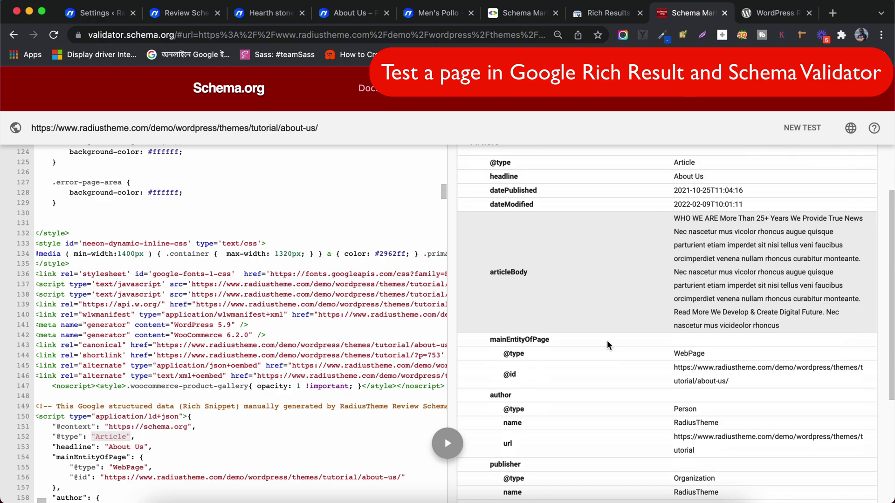
scroll(601, 354, "up", 8)
scroll(592, 362, "up", 2)
scroll(310, 319, "down", 7)
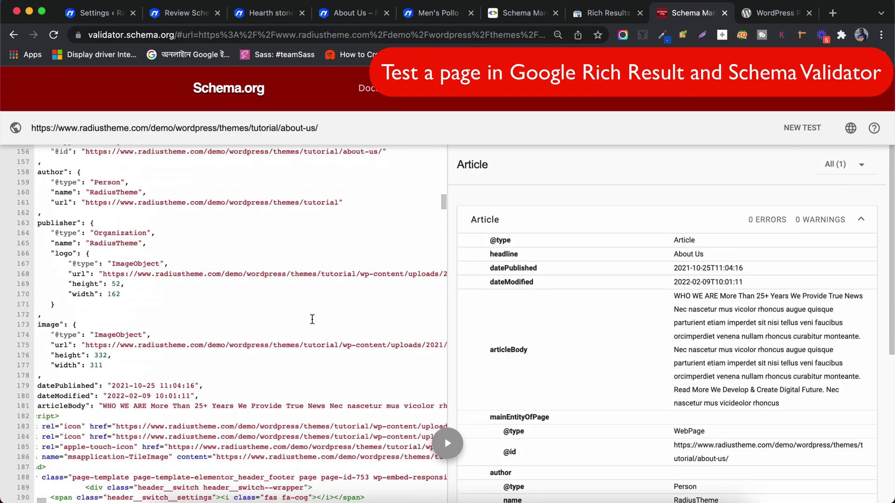
scroll(312, 320, "up", 5)
scroll(312, 319, "down", 10)
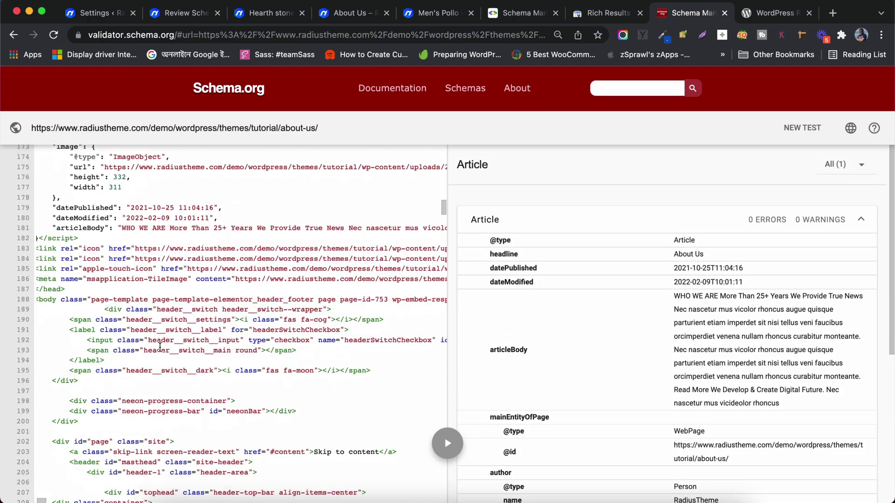
scroll(144, 299, "up", 7)
double_click(136, 269)
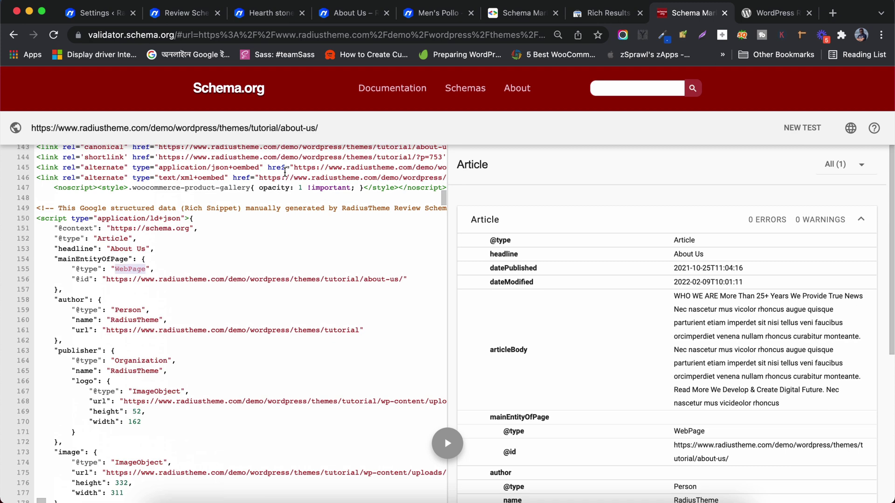
Open the About Us page for editing and collapse Layout Settings
left_click(352, 14)
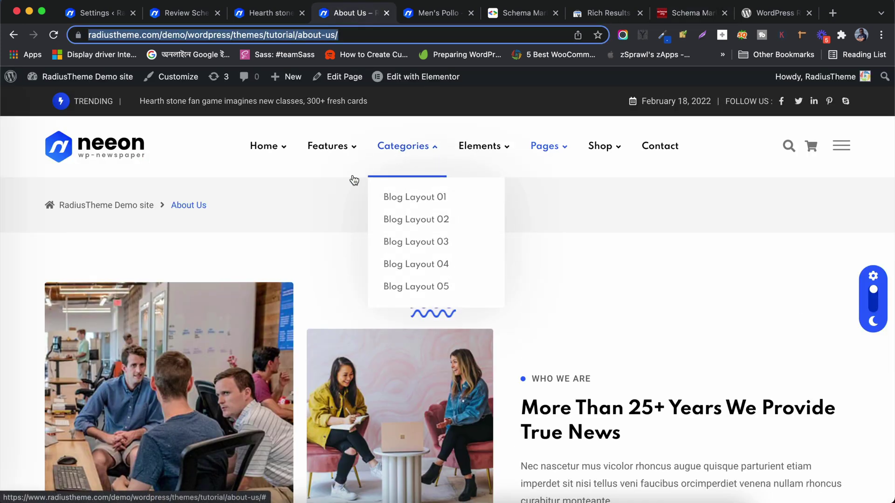
mouse_move(345, 173)
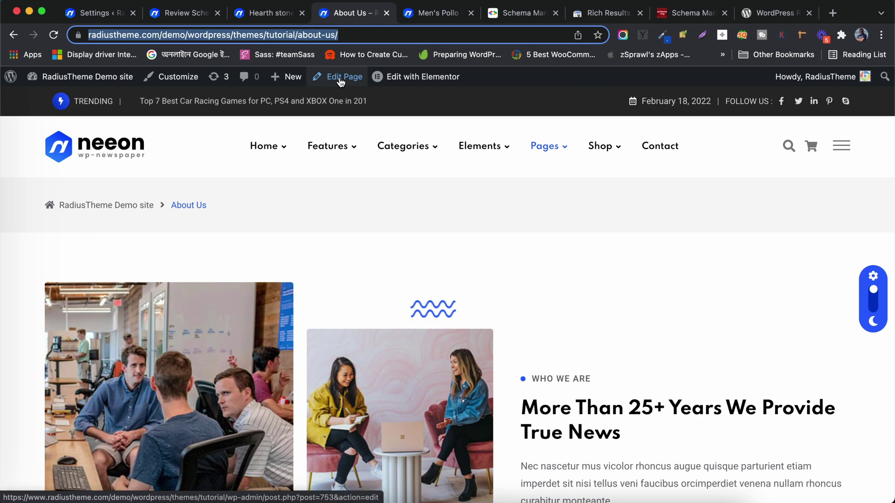
left_click(341, 81)
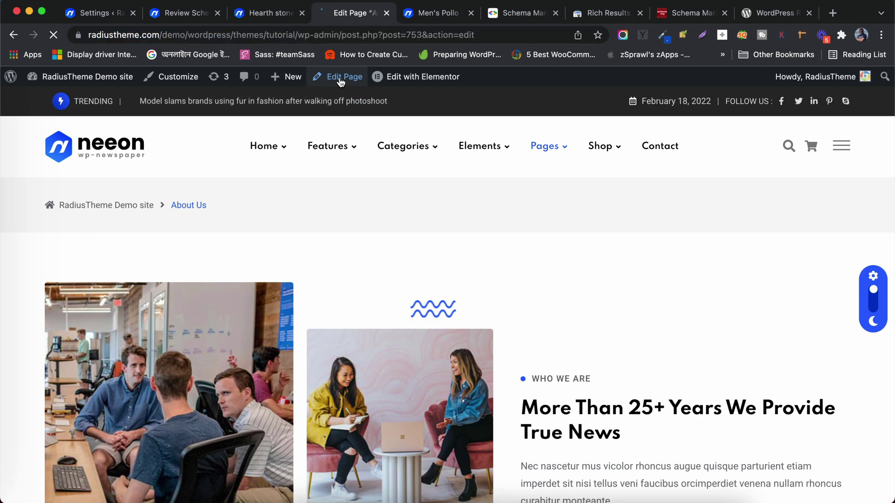
scroll(211, 256, "down", 6)
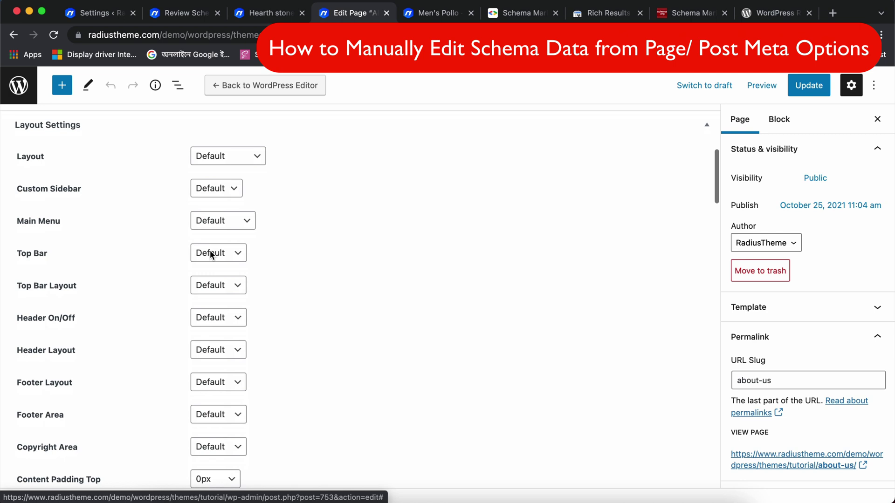
scroll(646, 216, "up", 2)
left_click(686, 219)
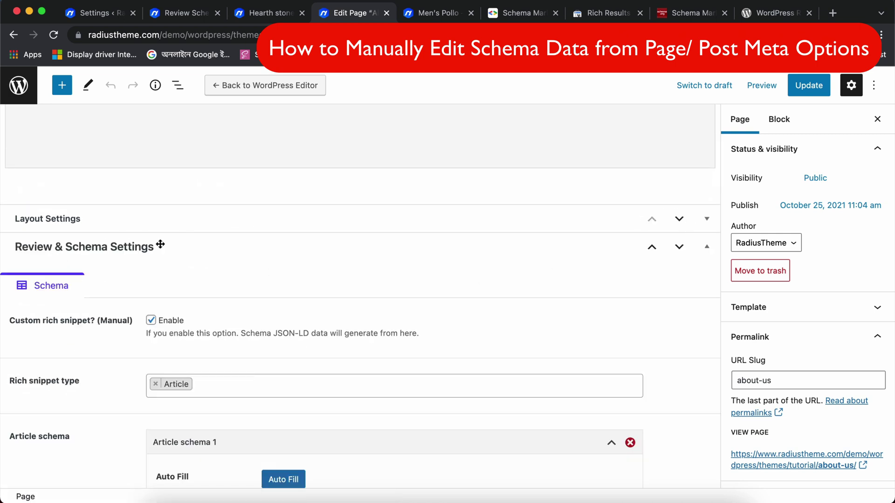
Check the rich snippet type list, keeping Article selected
scroll(160, 245, "down", 1)
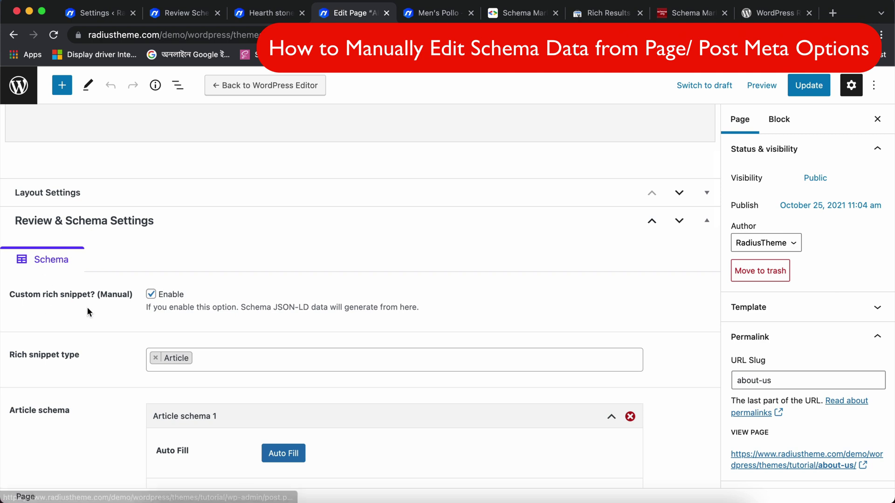
scroll(161, 295, "down", 1)
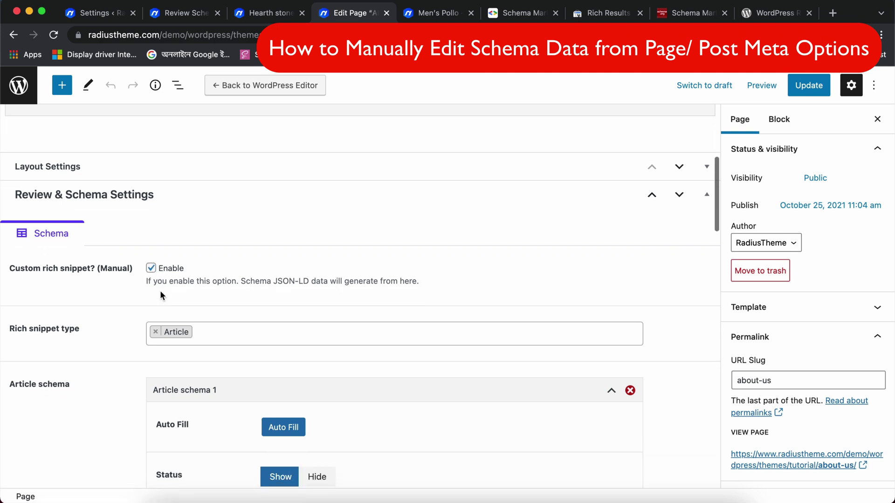
scroll(160, 290, "down", 1)
scroll(30, 326, "down", 2)
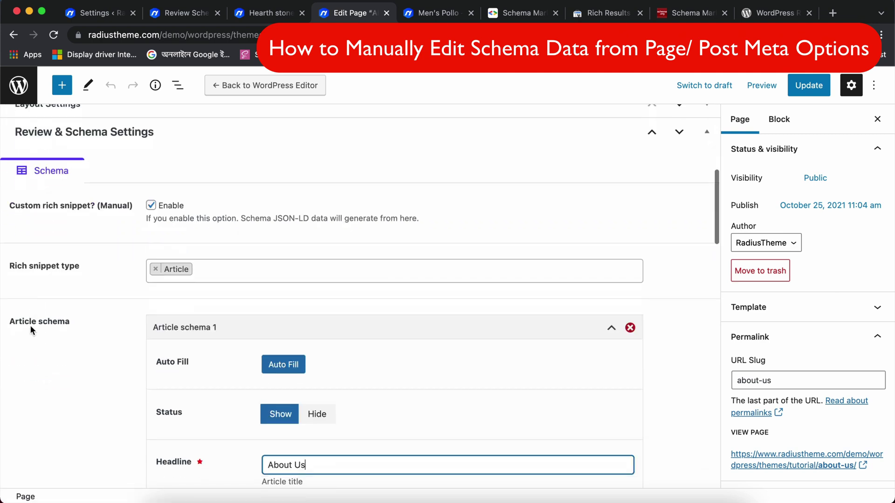
left_click(214, 270)
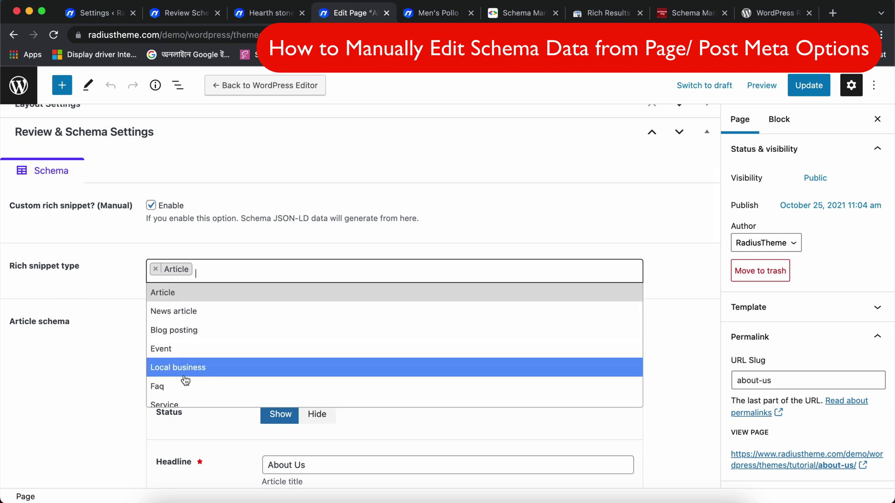
scroll(186, 331, "down", 5)
scroll(186, 331, "up", 5)
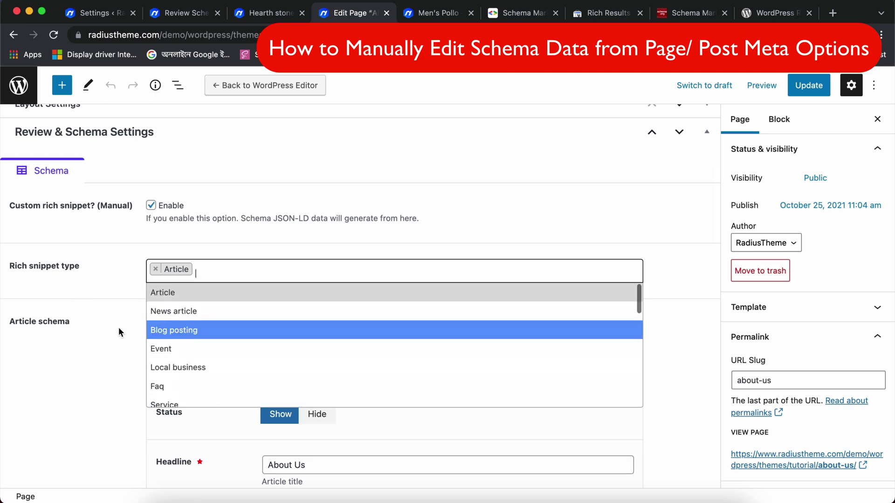
left_click(100, 326)
Add an Article schema 2 block to the About Us page
scroll(218, 273, "down", 5)
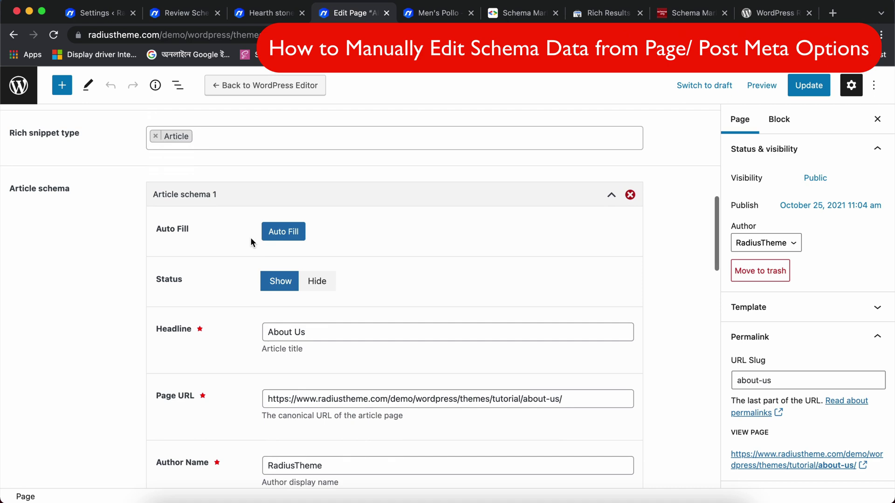
scroll(225, 192, "up", 8)
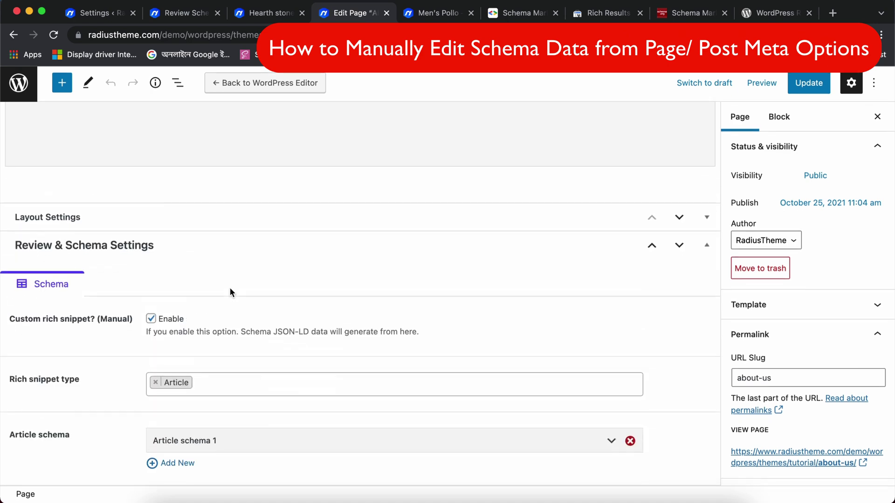
scroll(236, 443, "down", 10)
scroll(236, 440, "down", 15)
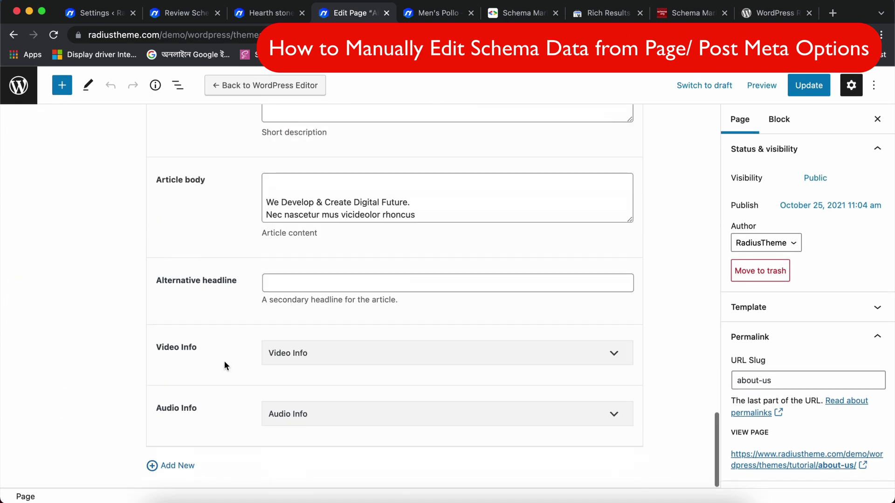
left_click(177, 466)
scroll(176, 466, "down", 10)
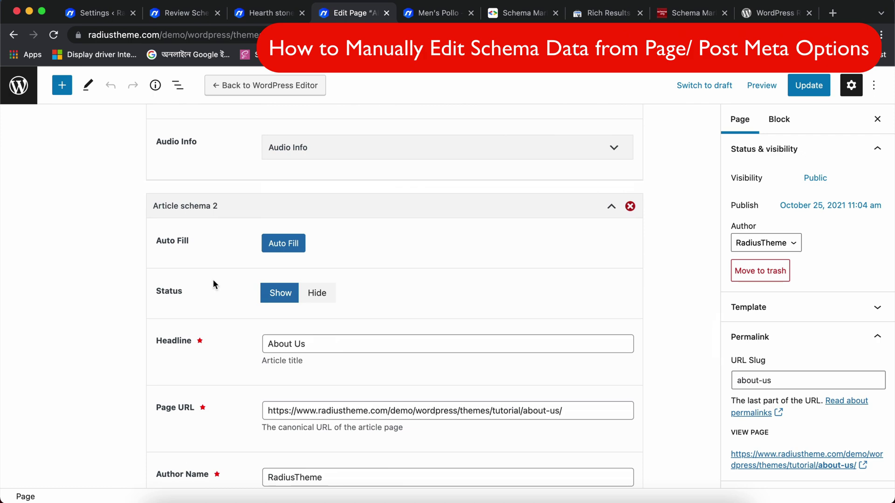
scroll(213, 279, "up", 4)
Delete the Article schema 2 block, leaving only Article schema 1
left_click(630, 339)
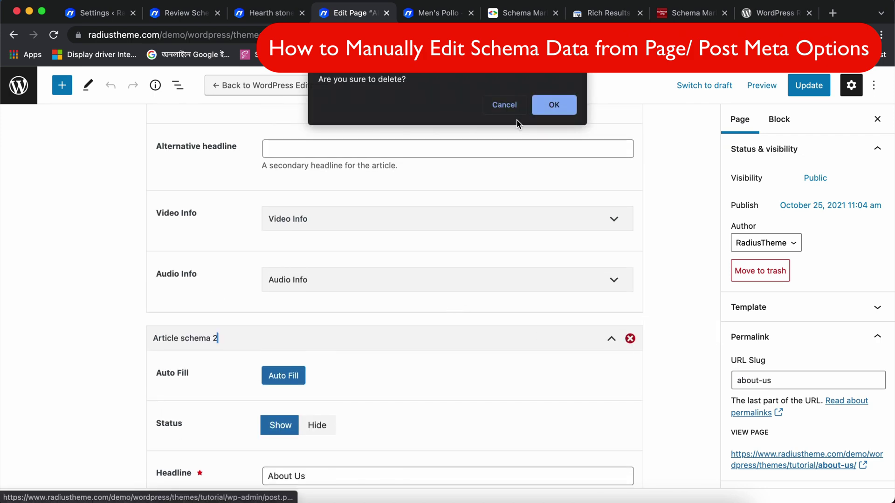
left_click(552, 102)
scroll(434, 233, "up", 5)
scroll(435, 233, "up", 15)
scroll(488, 315, "down", 5)
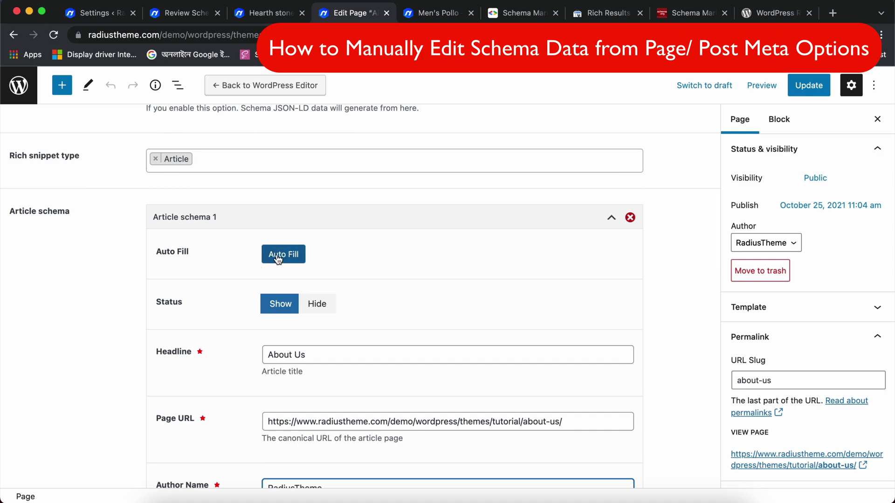
scroll(324, 330, "down", 15)
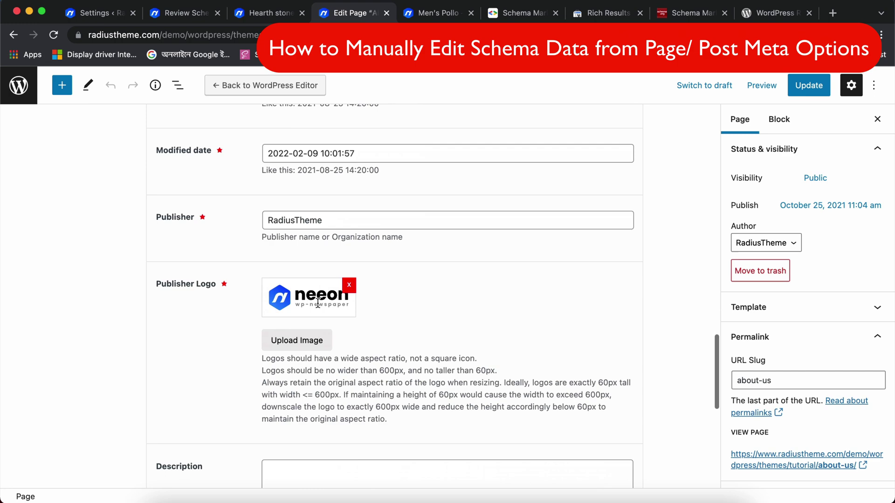
scroll(317, 302, "up", 20)
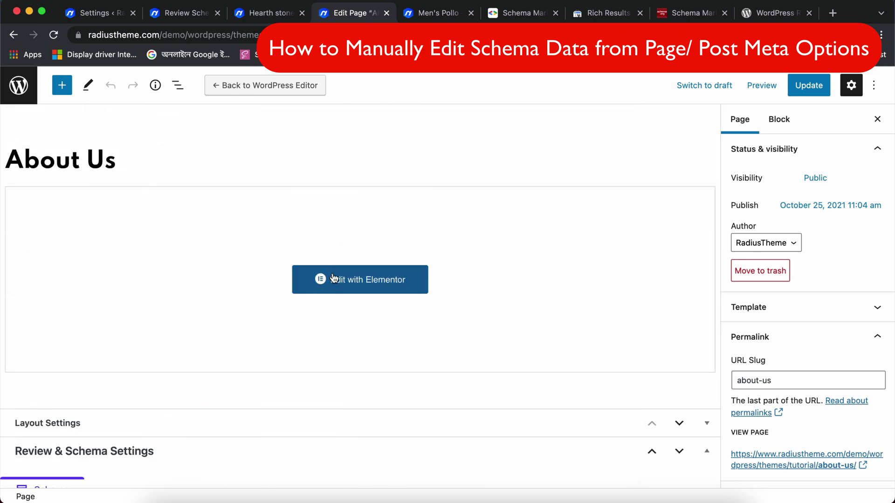
scroll(332, 274, "down", 20)
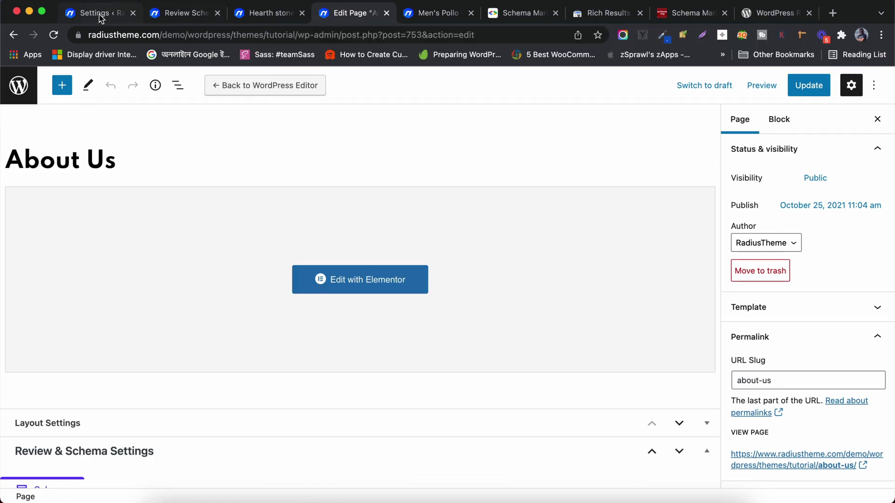
Review the Review Schema plugin's schema settings page
left_click(100, 14)
scroll(205, 298, "down", 2)
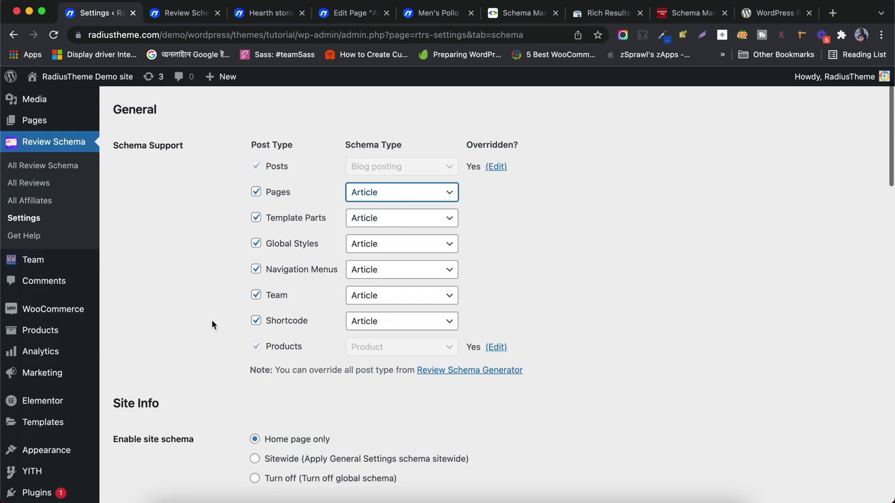
scroll(262, 266, "up", 2)
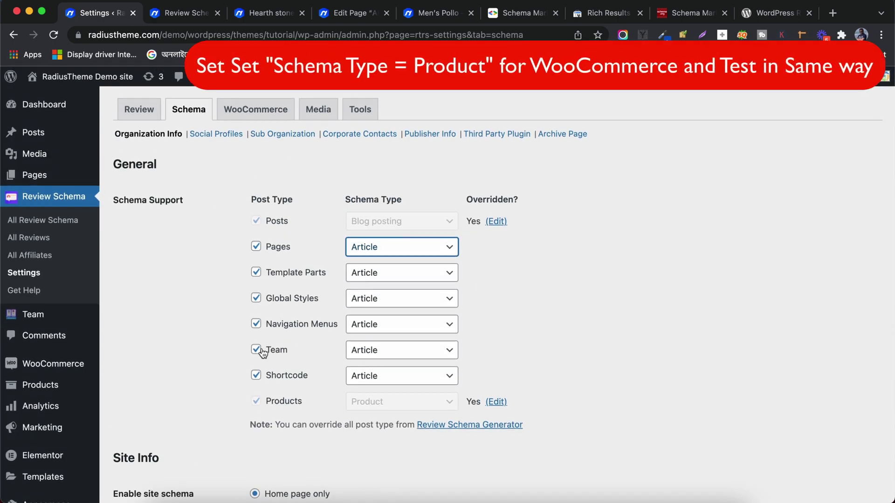
scroll(291, 354, "down", 2)
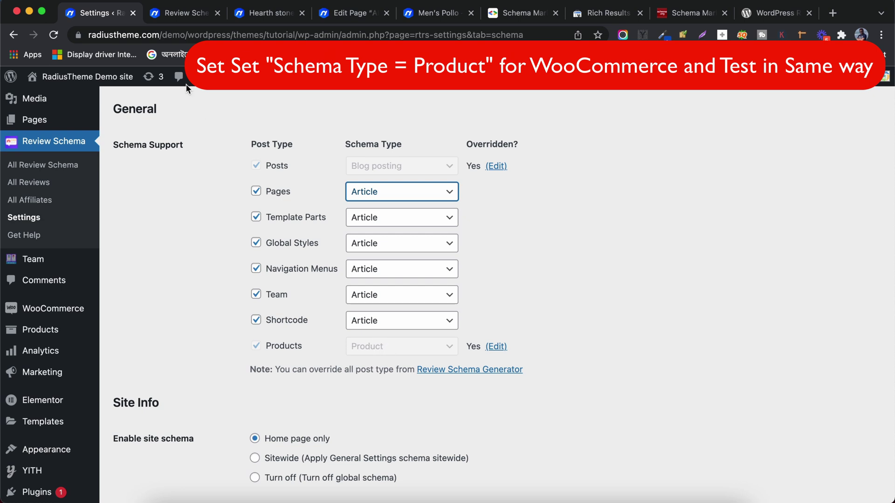
Confirm the Review & Schema for WooCommerce entry targets Products with Product structured data
left_click(181, 13)
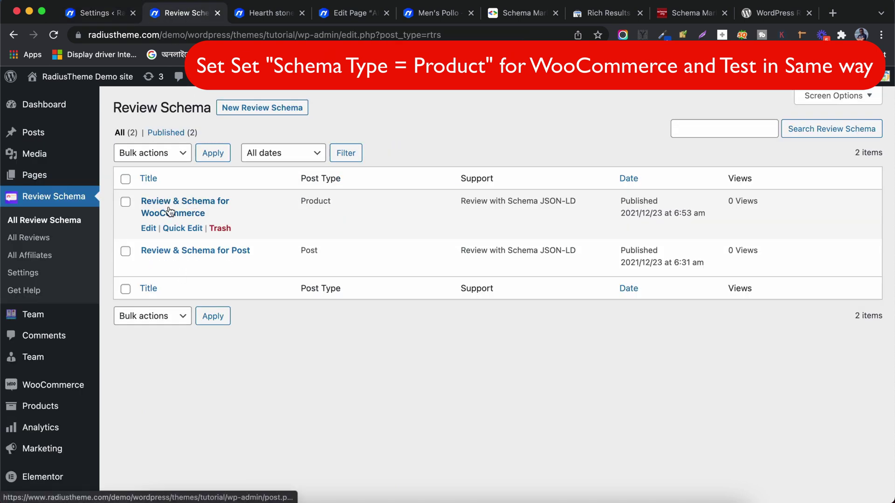
double_click(316, 201)
left_click(197, 200)
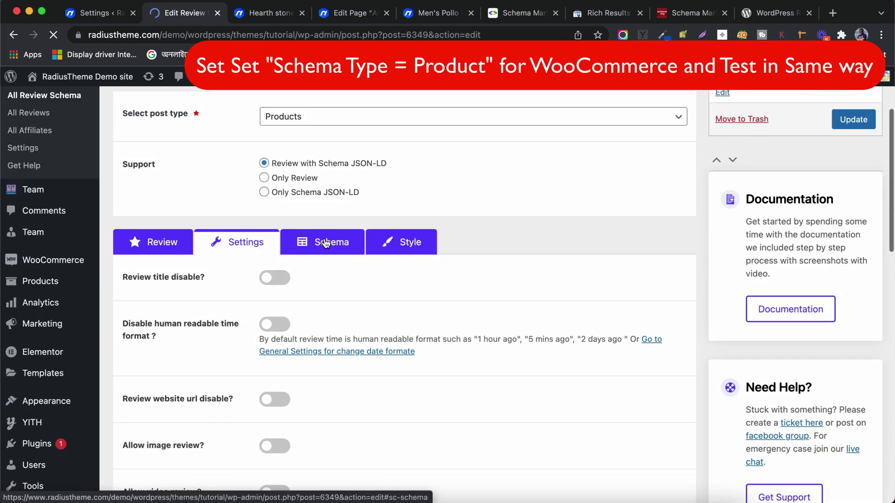
left_click(325, 242)
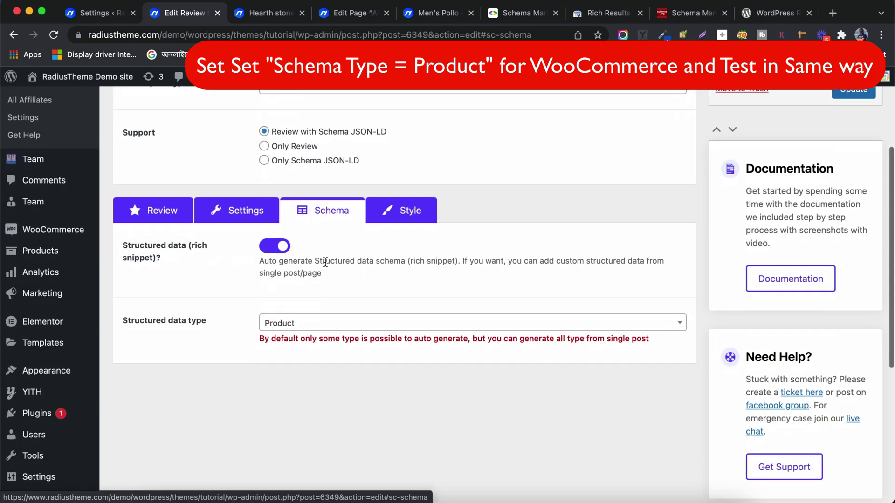
scroll(288, 323, "up", 4)
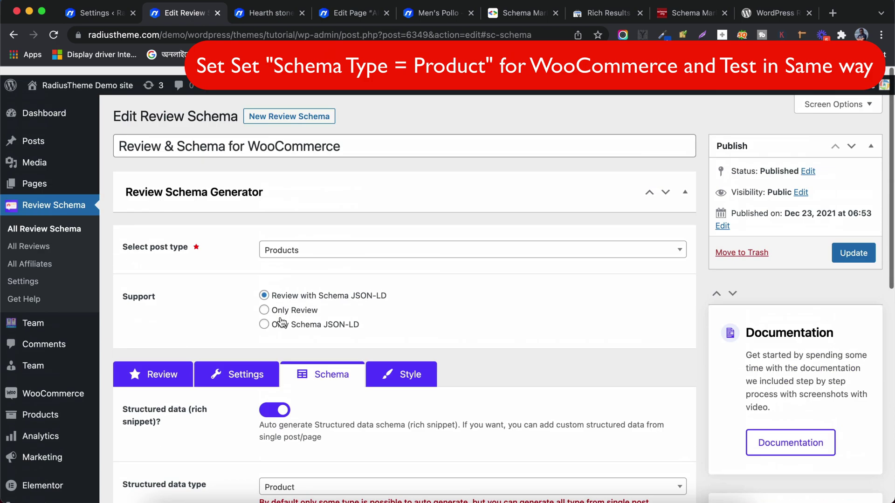
Copy the full address of the Men's Pollo product page
left_click(93, 12)
left_click(422, 14)
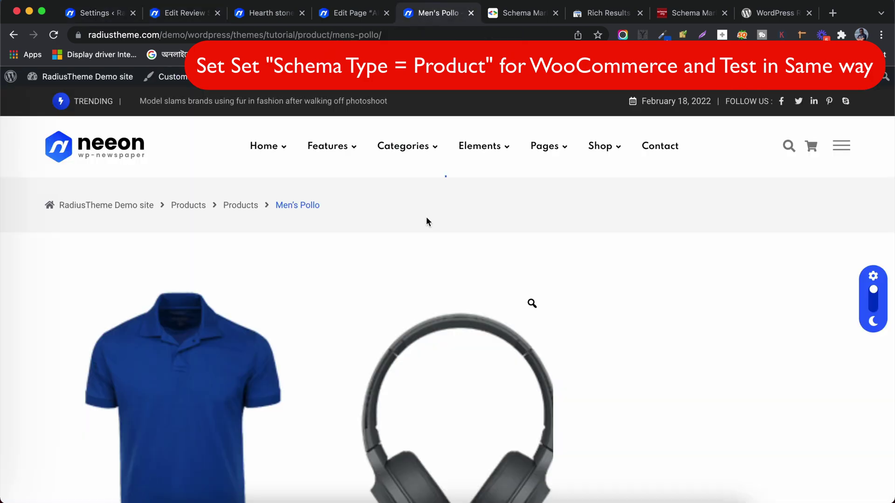
scroll(426, 216, "down", 10)
scroll(425, 216, "up", 10)
left_click(333, 35)
key("super+c")
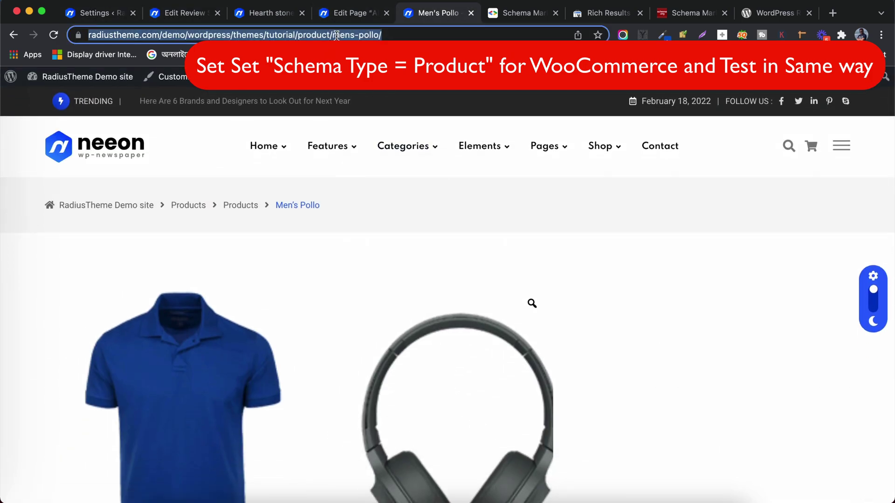
Run a new Rich Results Test on the Men's Pollo product address
left_click(592, 14)
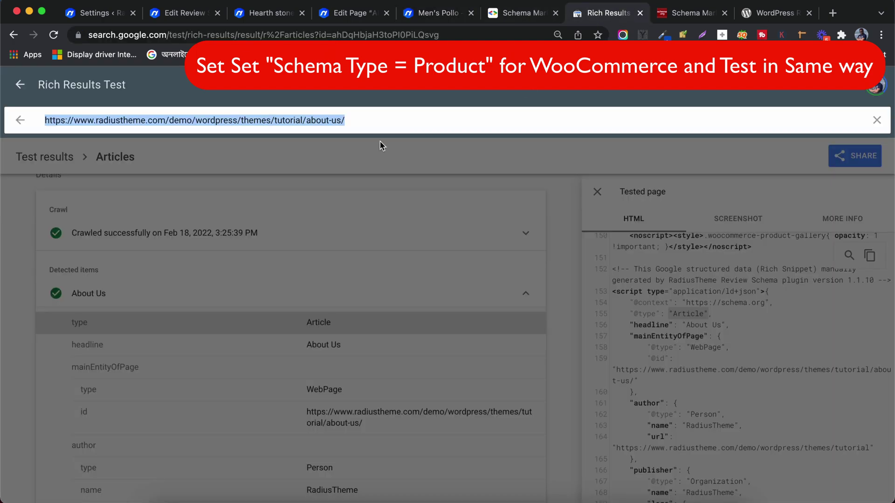
left_click(20, 85)
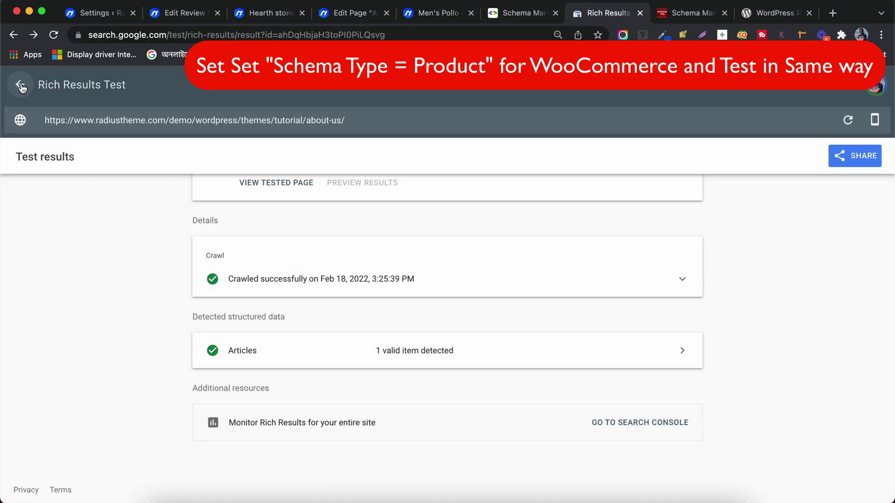
left_click(21, 86)
key("super+v")
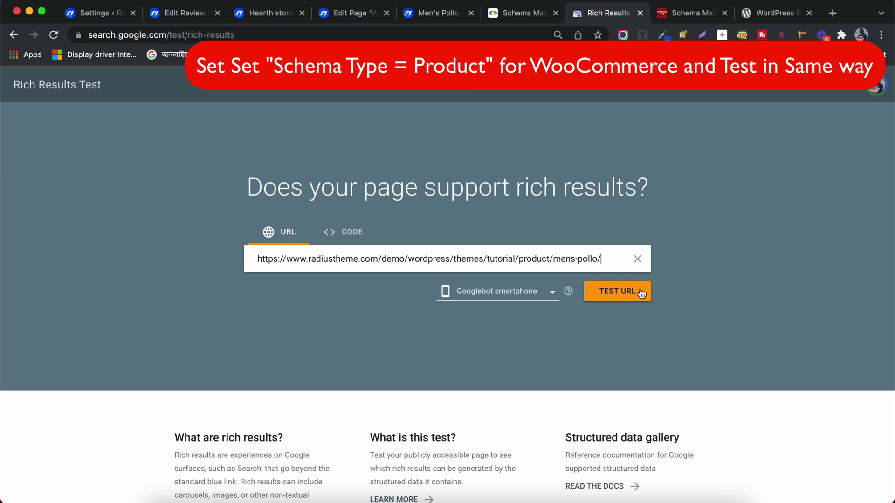
left_click(623, 291)
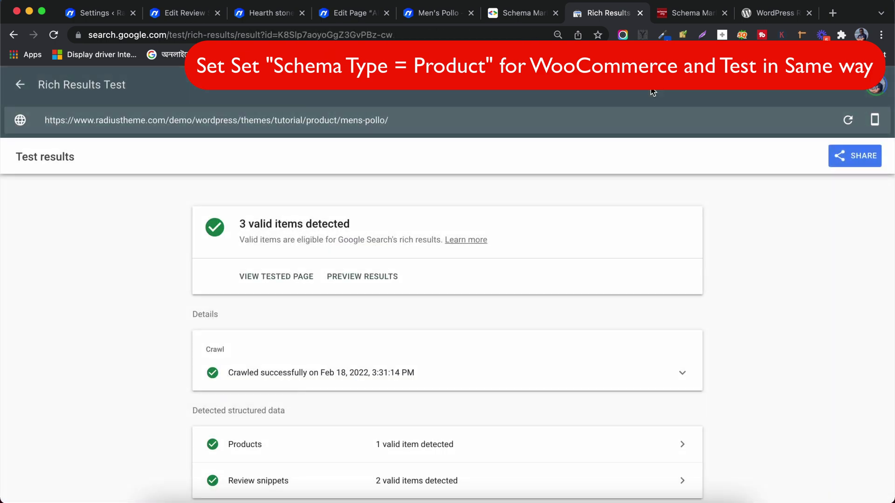
Inspect the valid Product item and the Men's Pollo item's properties
scroll(521, 211, "down", 1)
scroll(521, 211, "up", 1)
scroll(309, 286, "down", 3)
scroll(299, 356, "down", 2)
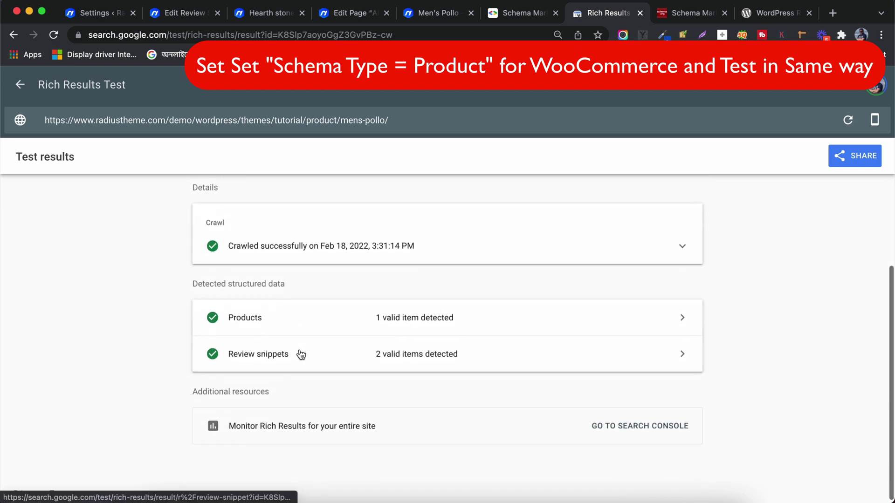
left_click(280, 318)
scroll(433, 305, "down", 3)
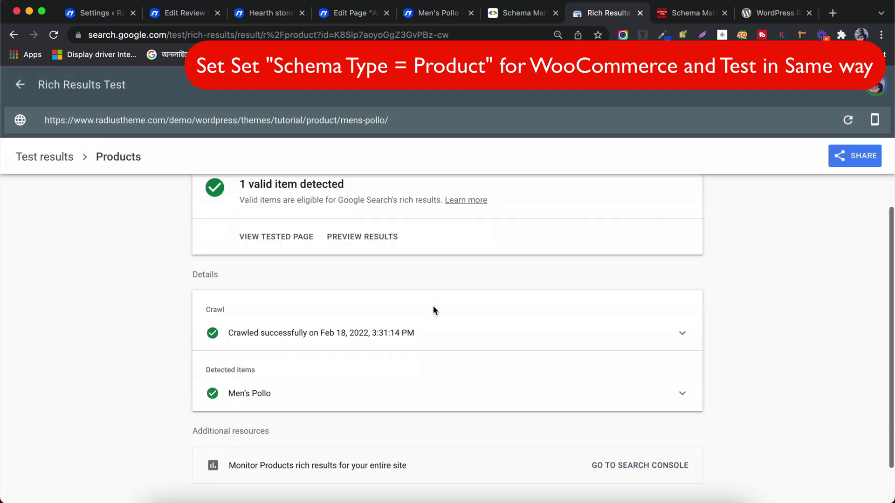
left_click(319, 352)
scroll(428, 380, "down", 15)
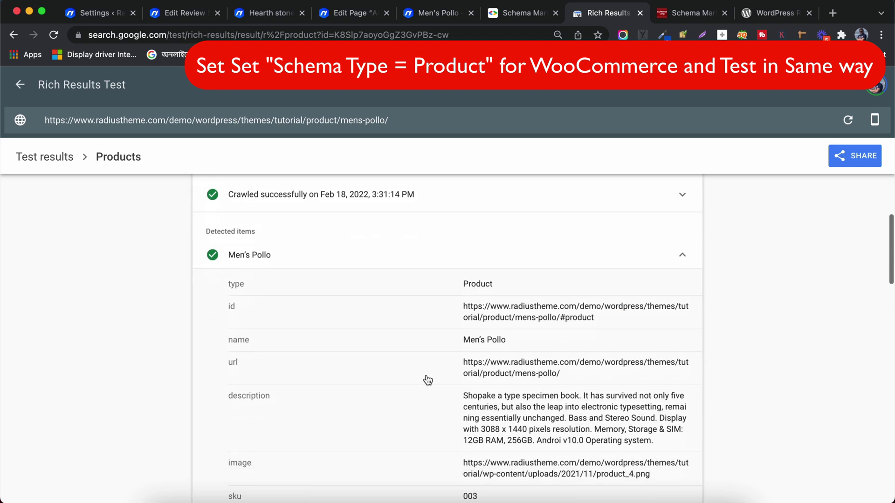
scroll(414, 282, "up", 15)
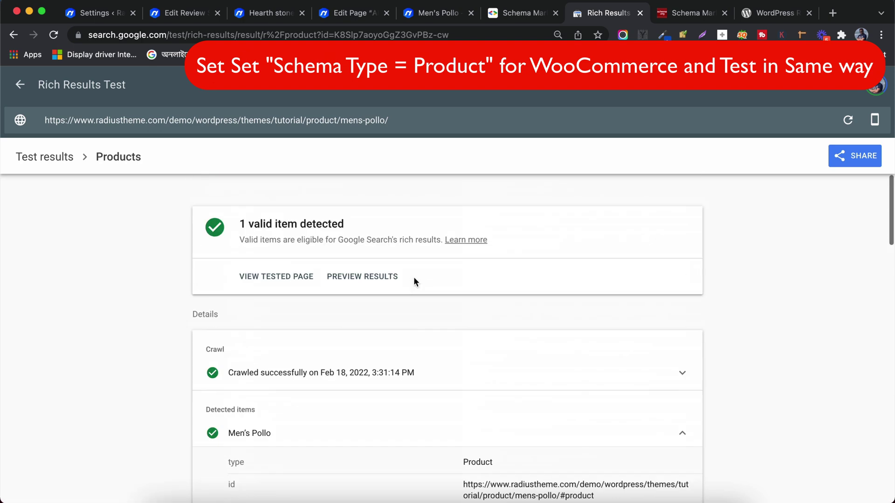
scroll(325, 350, "down", 10)
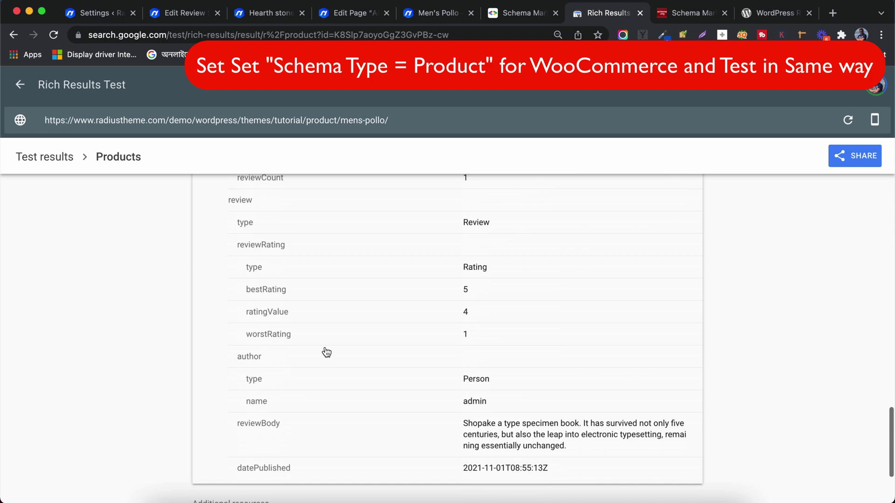
scroll(326, 353, "down", 3)
scroll(326, 353, "up", 15)
Validate the Men's Pollo product address in the Schema.org validator
left_click(697, 17)
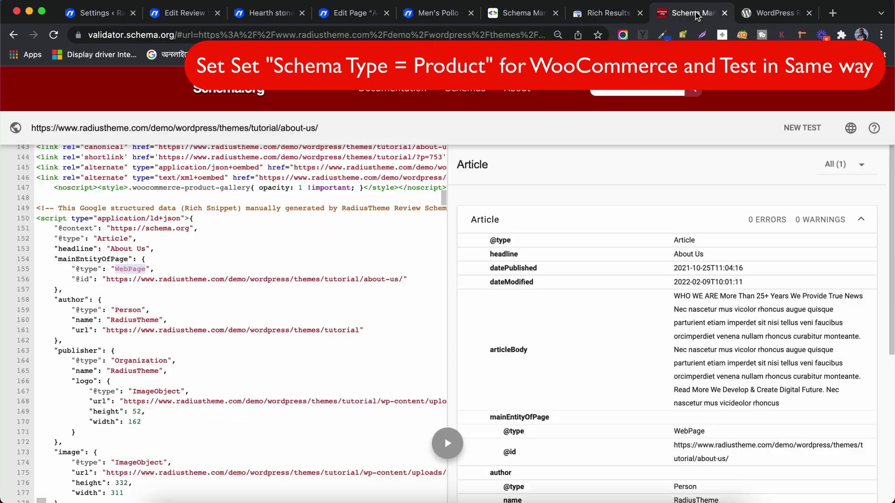
left_click(801, 127)
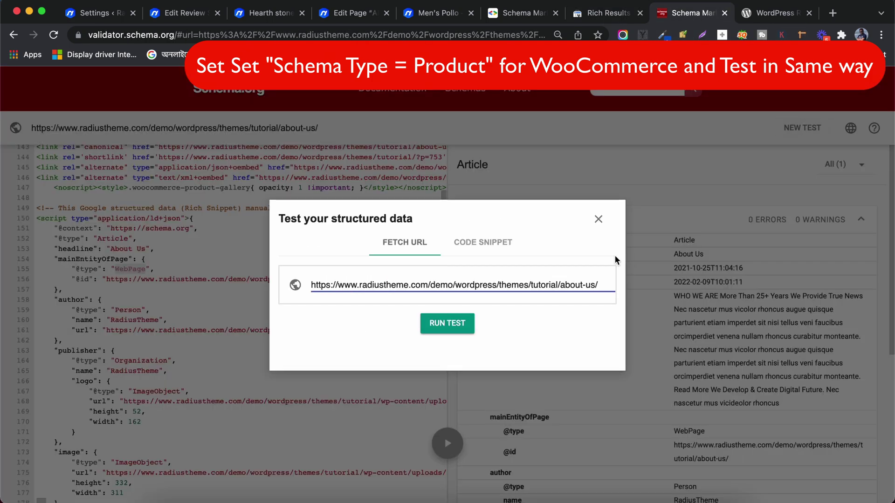
key("super+a")
key("super+v")
key("Return")
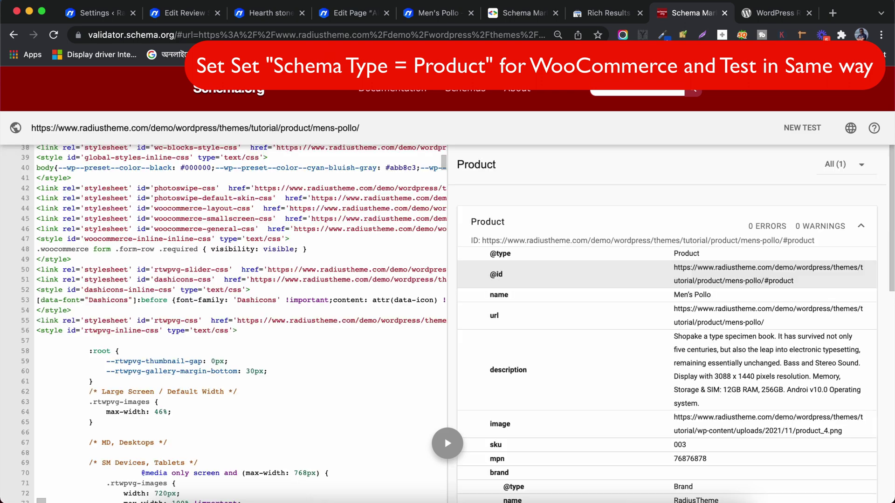
Locate the Product type, Review entry and review text in the page source
left_click(583, 255)
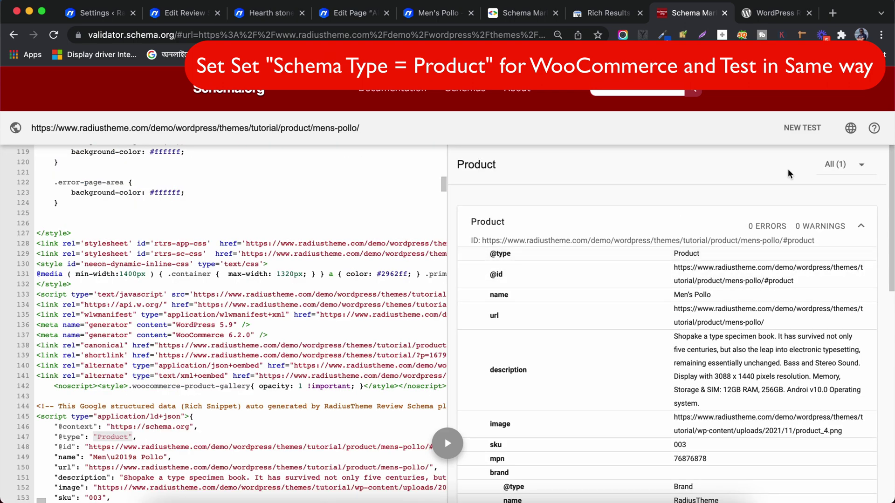
scroll(664, 279, "down", 1)
scroll(658, 322, "down", 8)
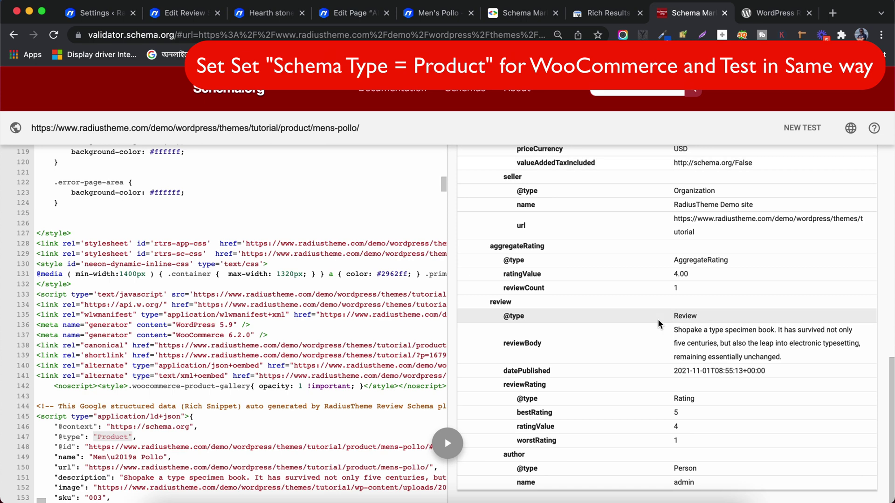
left_click(658, 319)
left_click(618, 344)
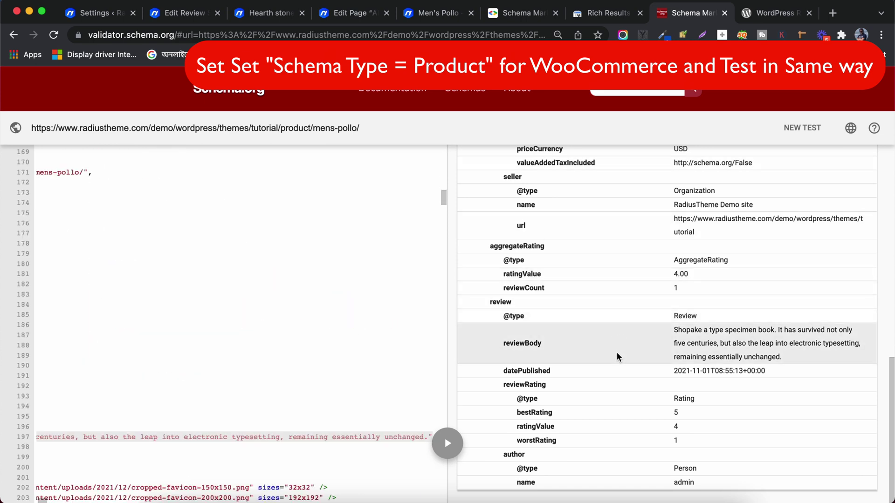
scroll(620, 373, "up", 10)
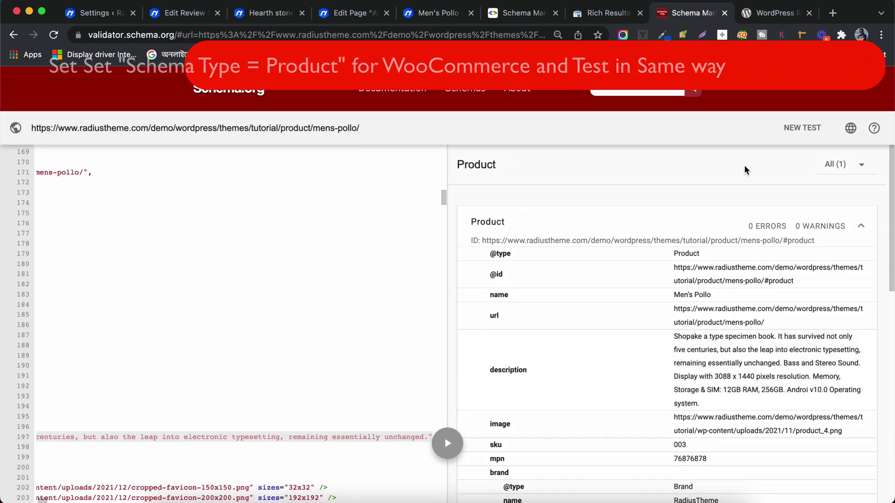